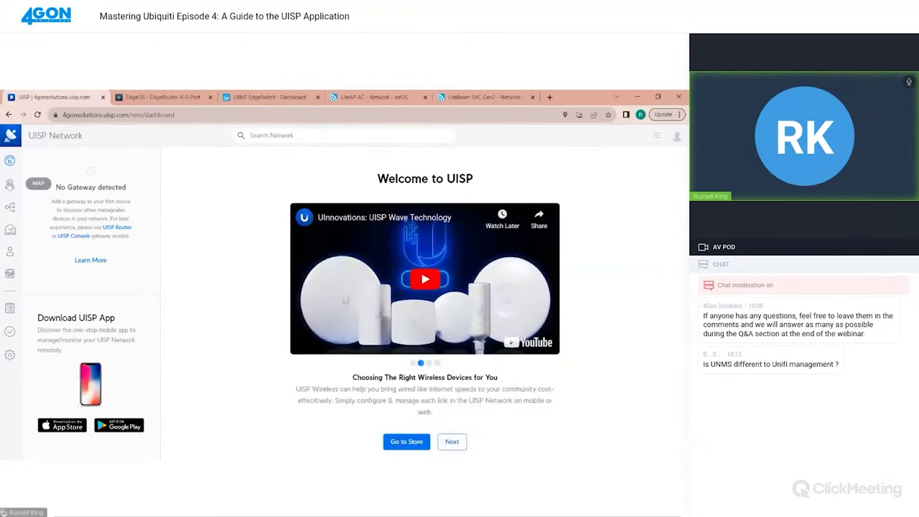
# Show the UISP network map over satellite imagery of the Braintree area
pyautogui.click(10, 184)
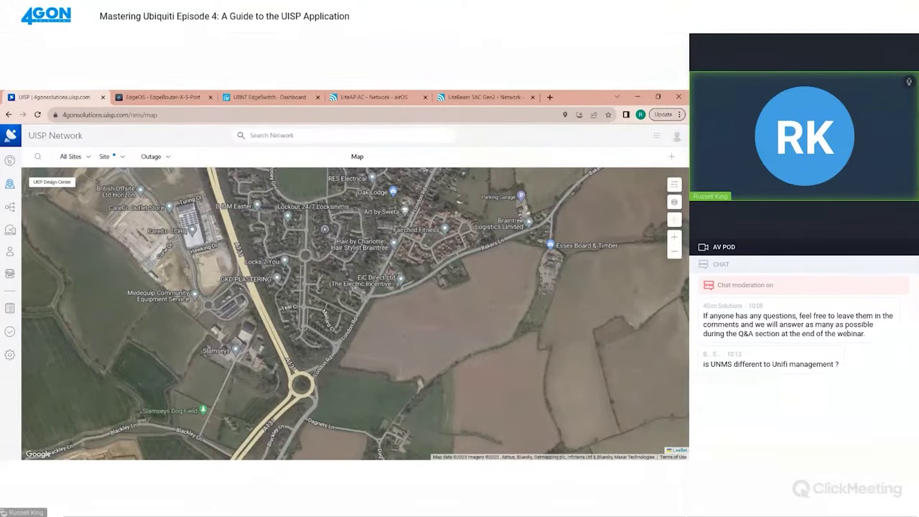
# Check the Topology view with its Internet node, then the Devices list showing no devices
pyautogui.click(11, 207)
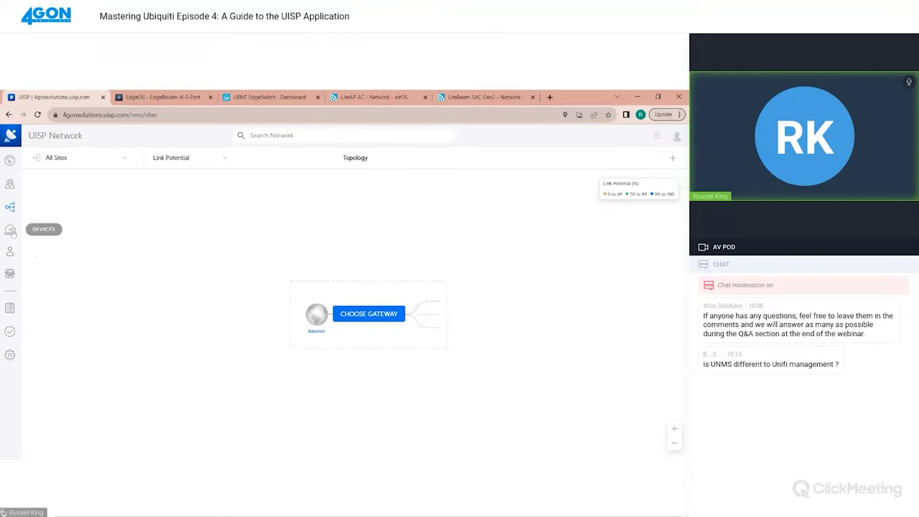
pyautogui.click(11, 232)
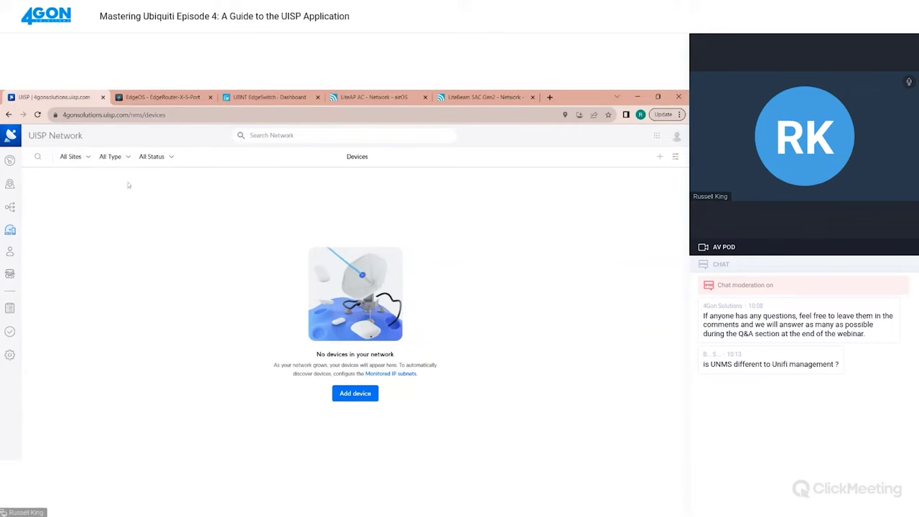
# Browse Subscribers and Speed Reports, ending on System Logs showing no outages in 24 hours
pyautogui.click(11, 253)
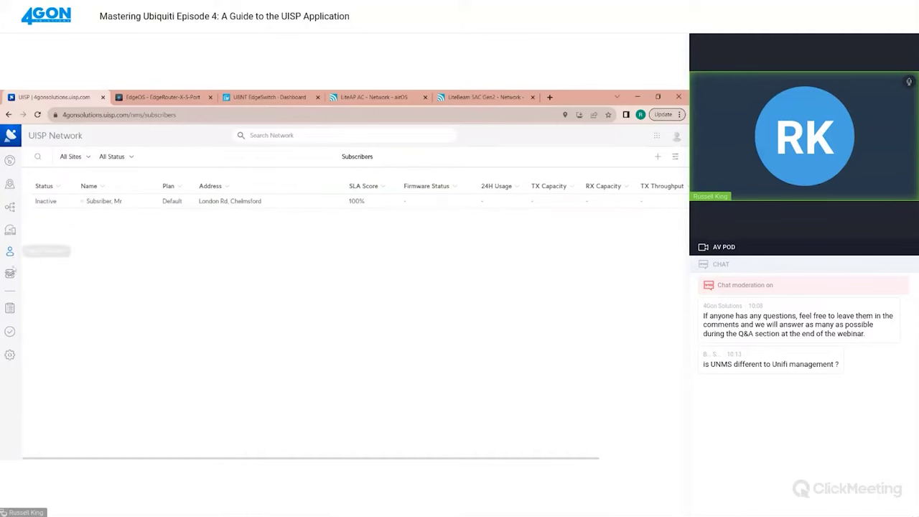
pyautogui.click(10, 274)
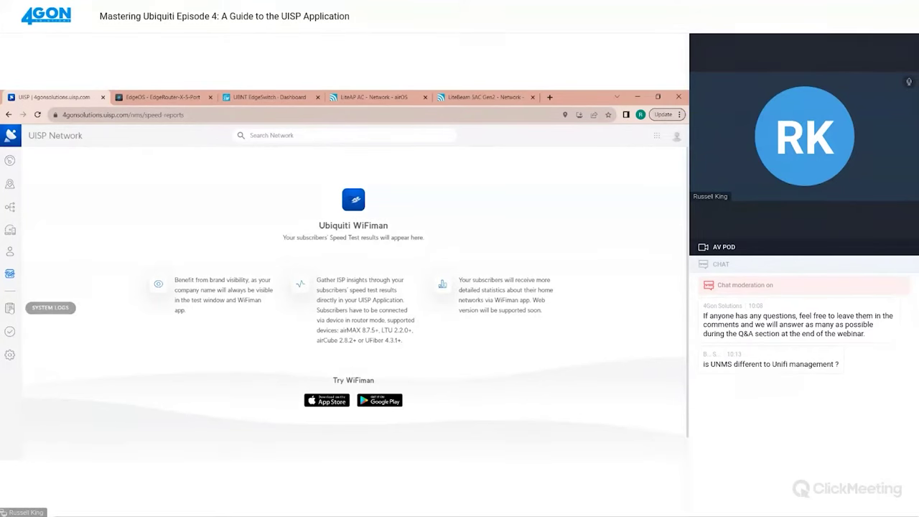
pyautogui.click(9, 307)
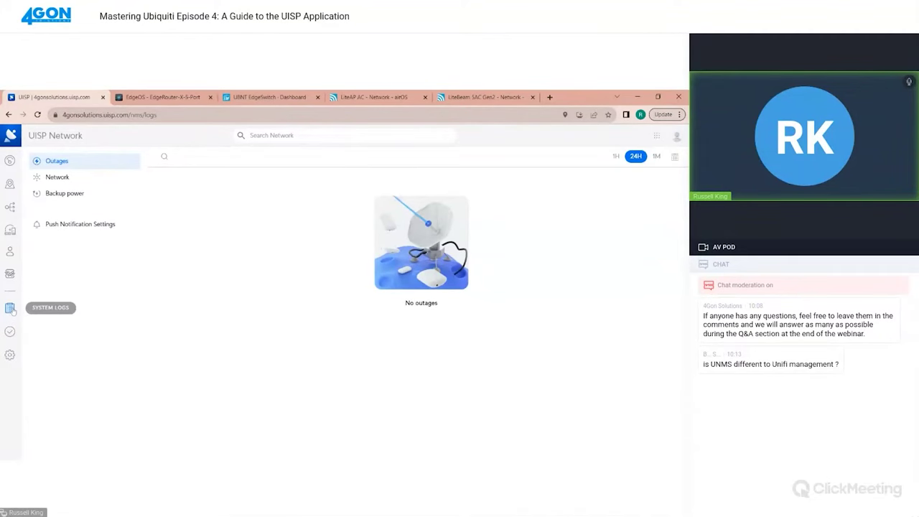
# Glance at Task Manager and Settings, then return to the Welcome to UISP dashboard
pyautogui.click(9, 332)
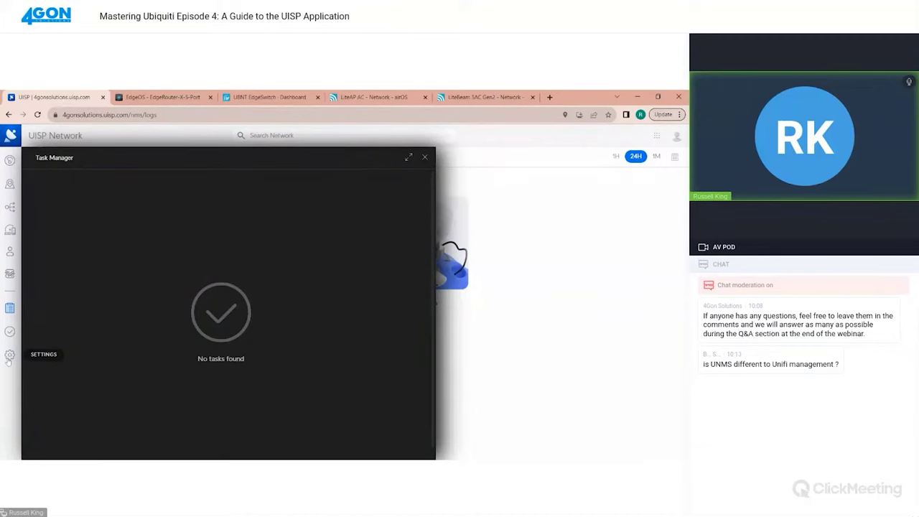
pyautogui.click(424, 157)
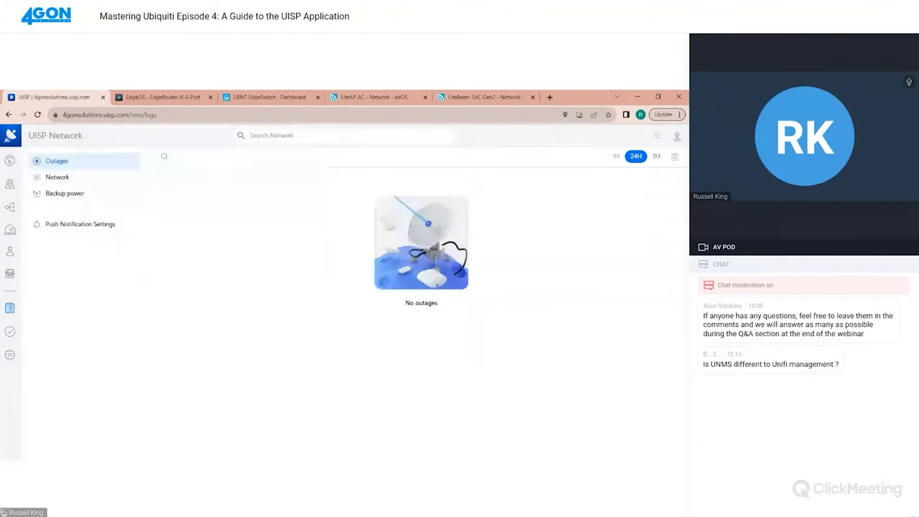
pyautogui.click(10, 355)
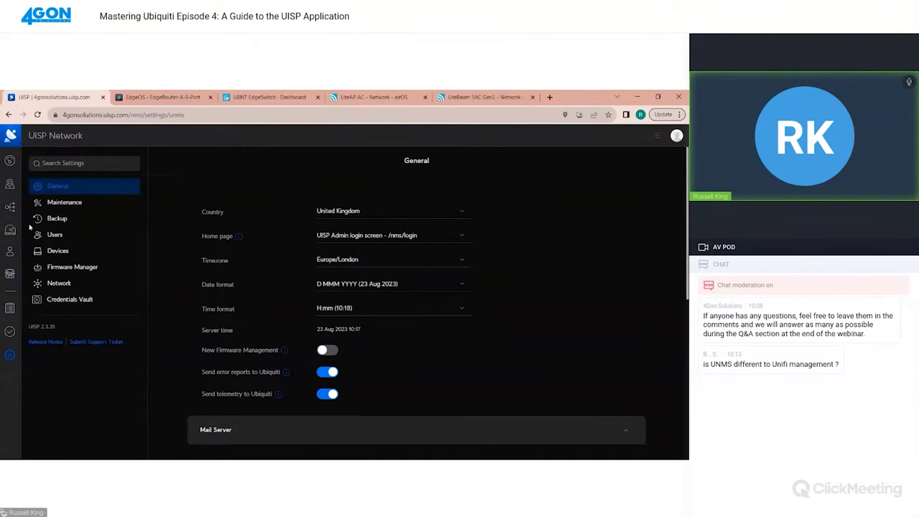
pyautogui.click(10, 161)
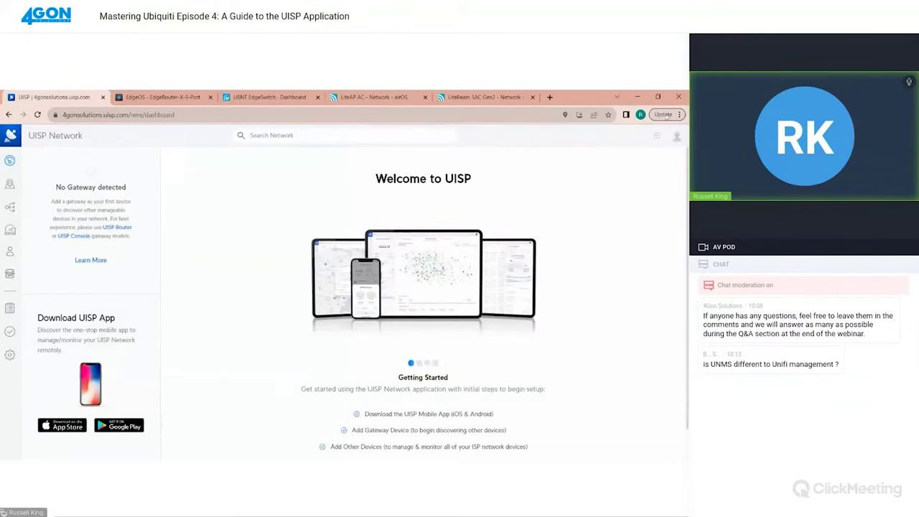
# Switch to the CRM module and list its 3 active clients on the Default plan
pyautogui.click(656, 139)
pyautogui.click(643, 163)
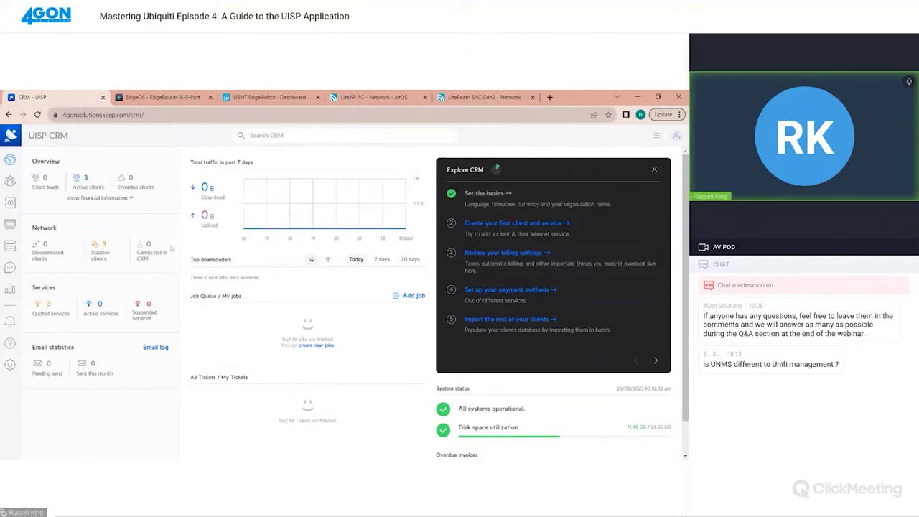
pyautogui.click(10, 181)
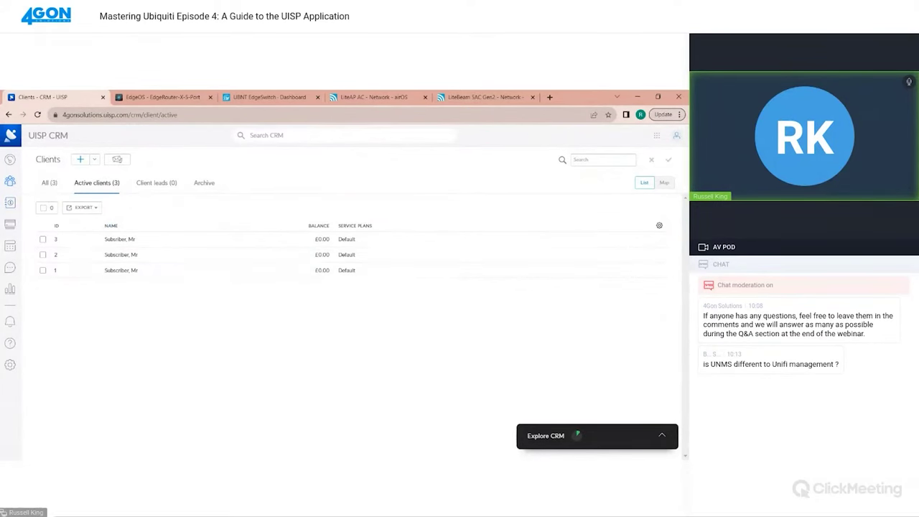
# Pass through empty Invoices and Payments to the Scheduling timeline for 23/08/2023
pyautogui.click(11, 204)
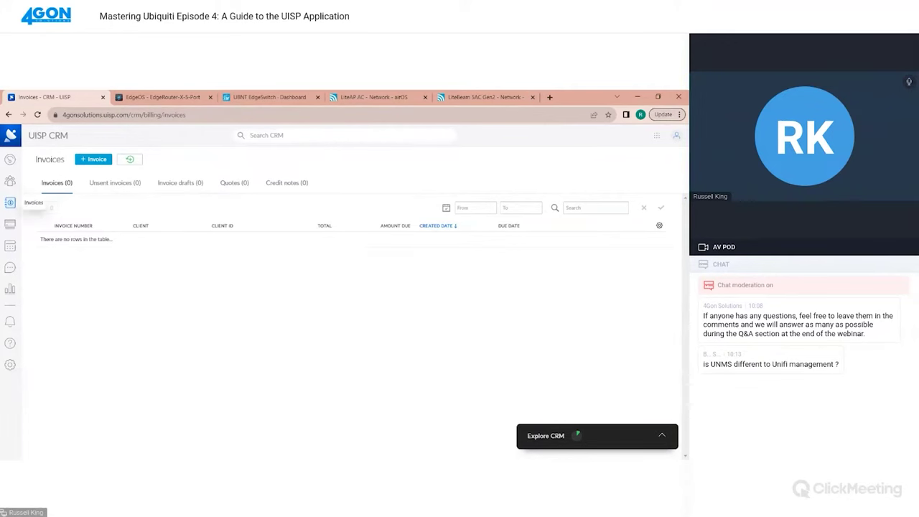
pyautogui.click(10, 224)
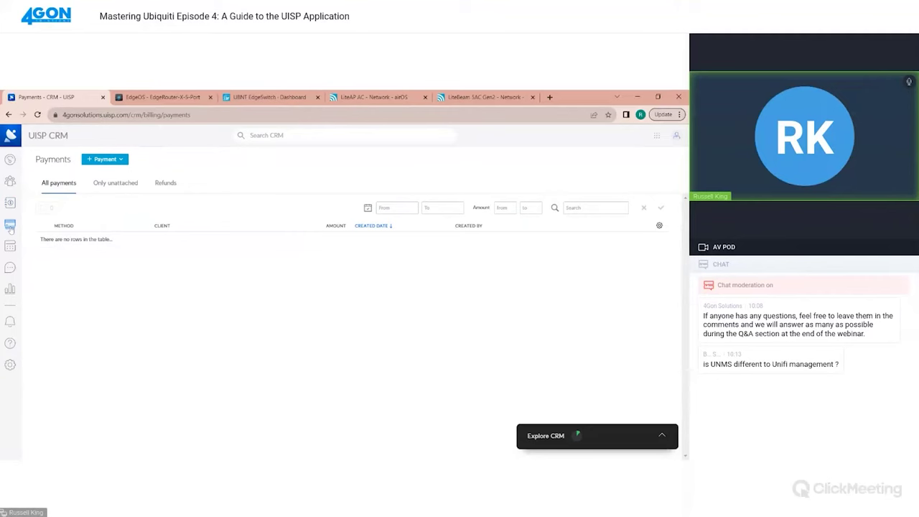
pyautogui.click(11, 246)
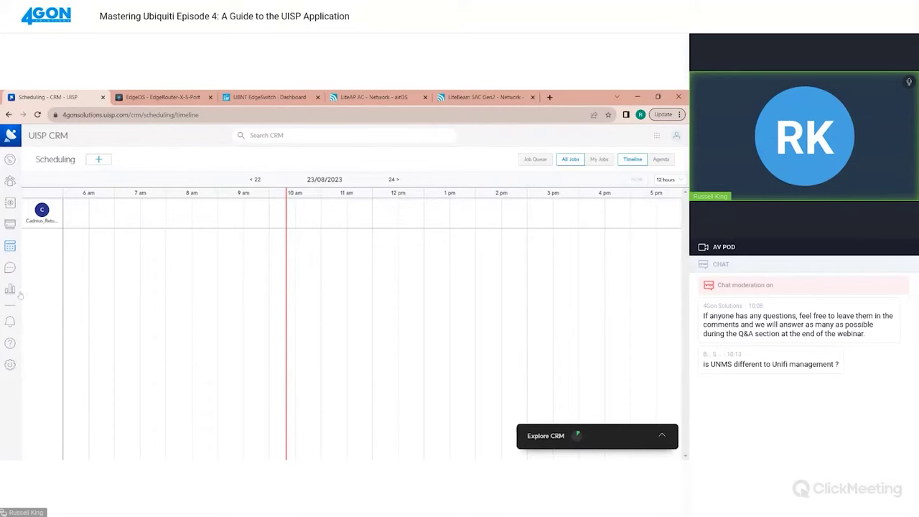
# Check Ticketing's empty list and the report types, then show the empty CRM Notifications page
pyautogui.click(10, 269)
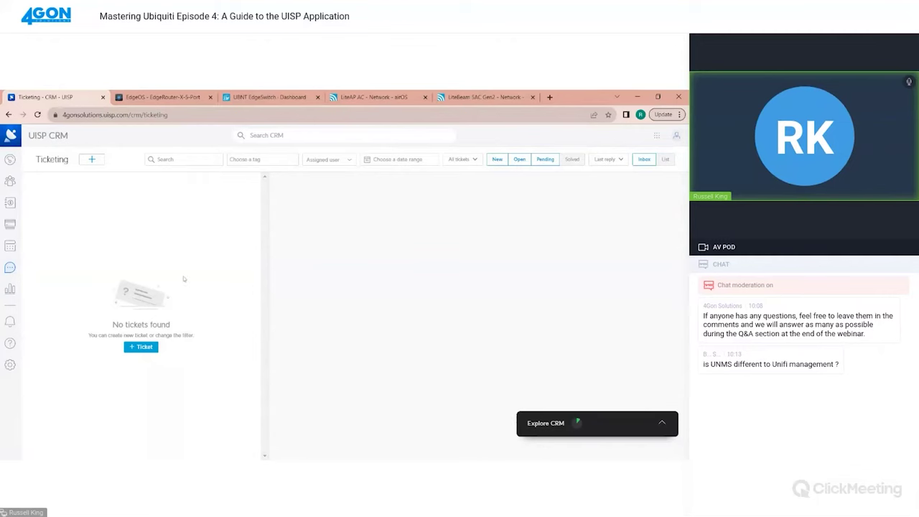
pyautogui.click(11, 293)
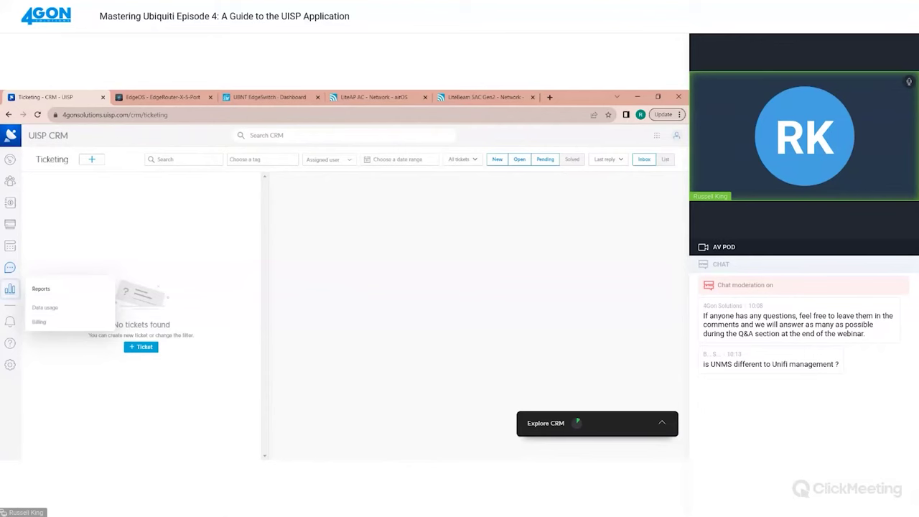
pyautogui.click(39, 322)
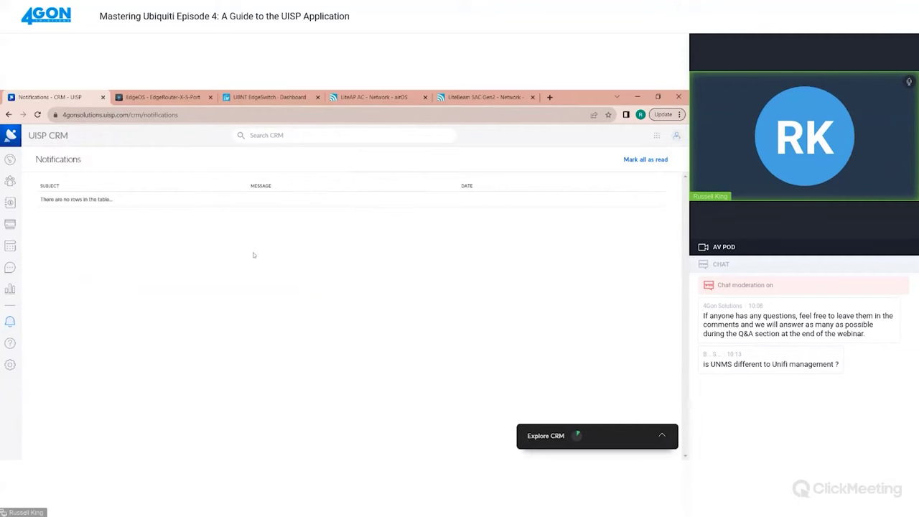
# Look through the CRM help index, then return to Network's 'Add your first device' page
pyautogui.click(13, 344)
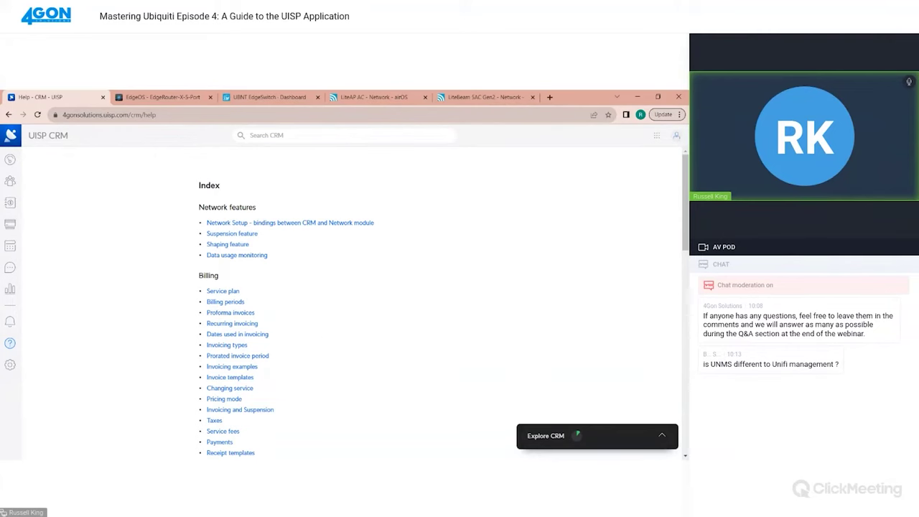
pyautogui.scroll(-4, 306, 338)
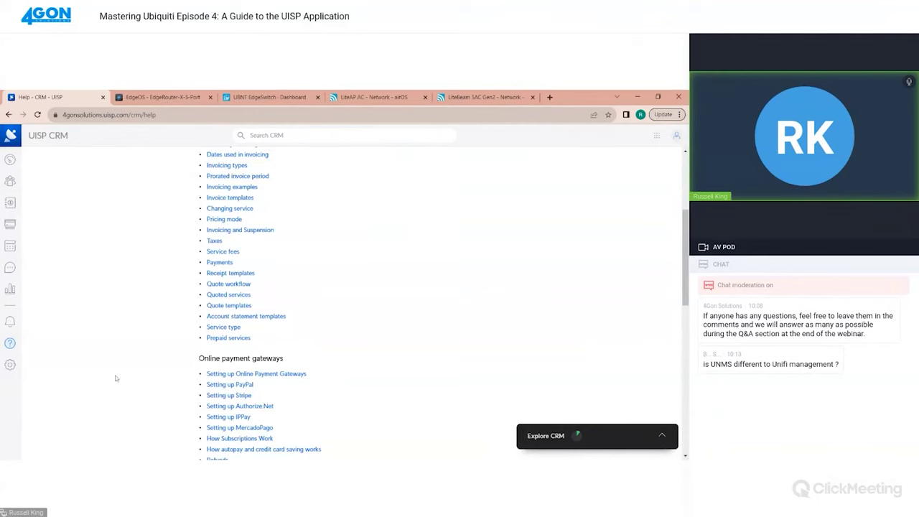
pyautogui.moveTo(11, 365)
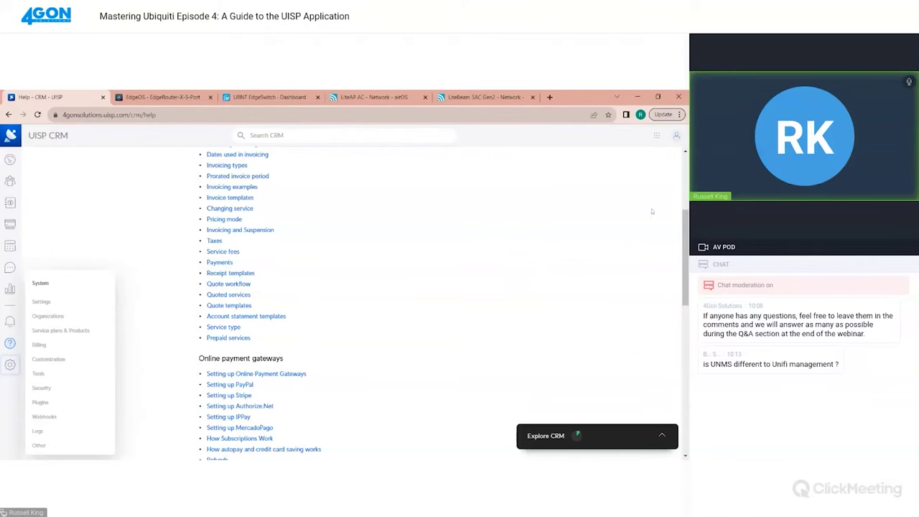
pyautogui.click(656, 135)
pyautogui.click(596, 163)
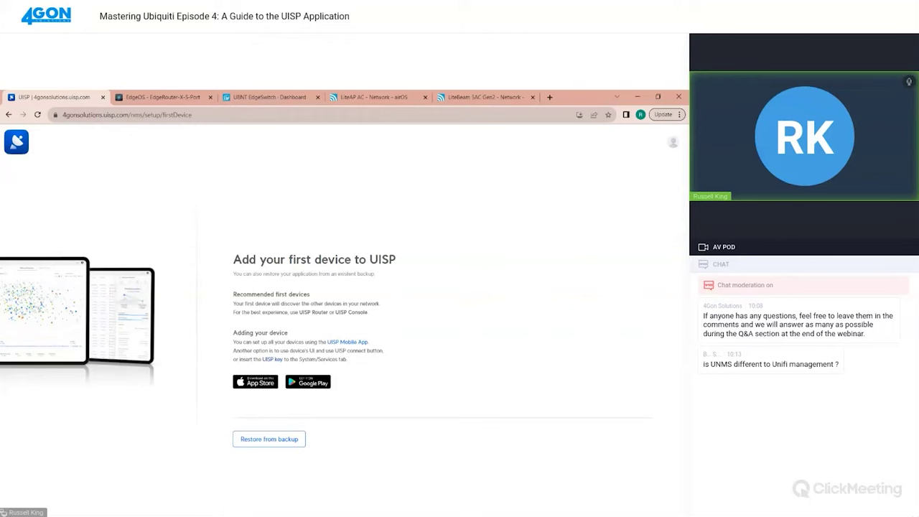
# Copy the UISP key and bring up the EdgeRouter X 5-Port's EdgeOS dashboard
pyautogui.click(273, 360)
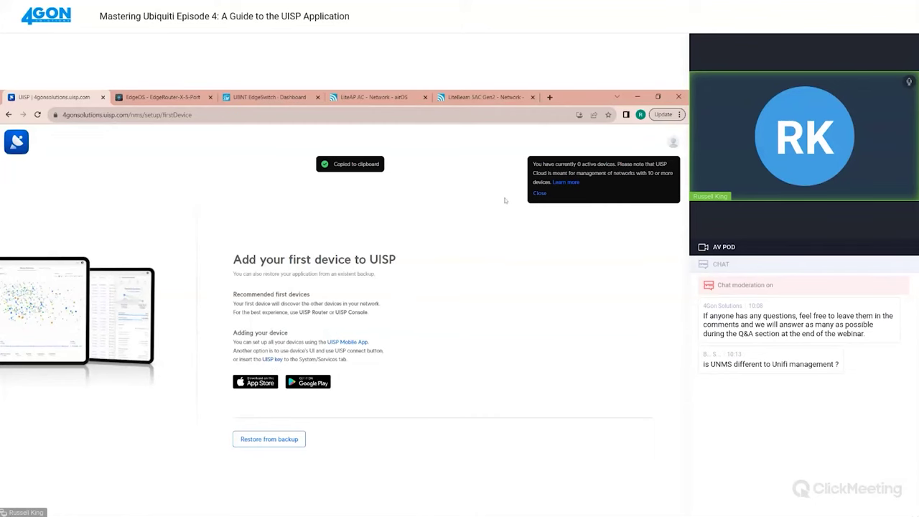
pyautogui.click(165, 98)
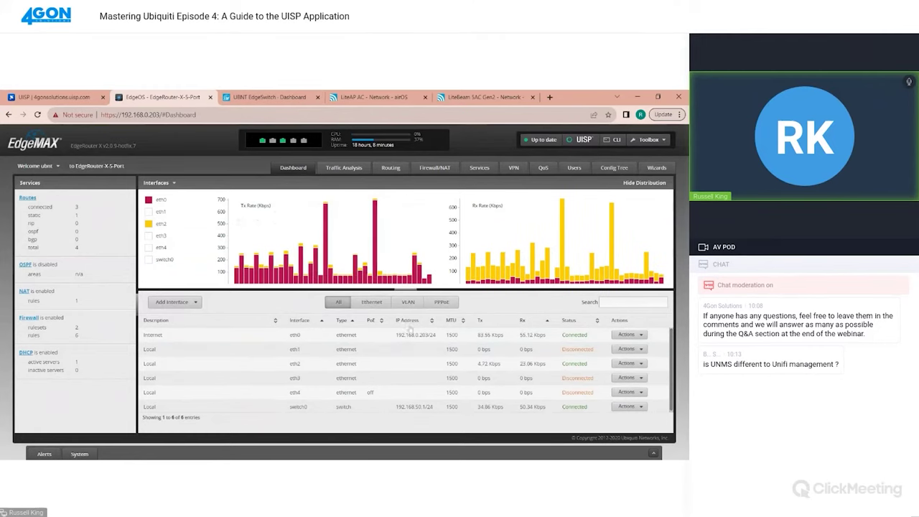
pyautogui.click(263, 96)
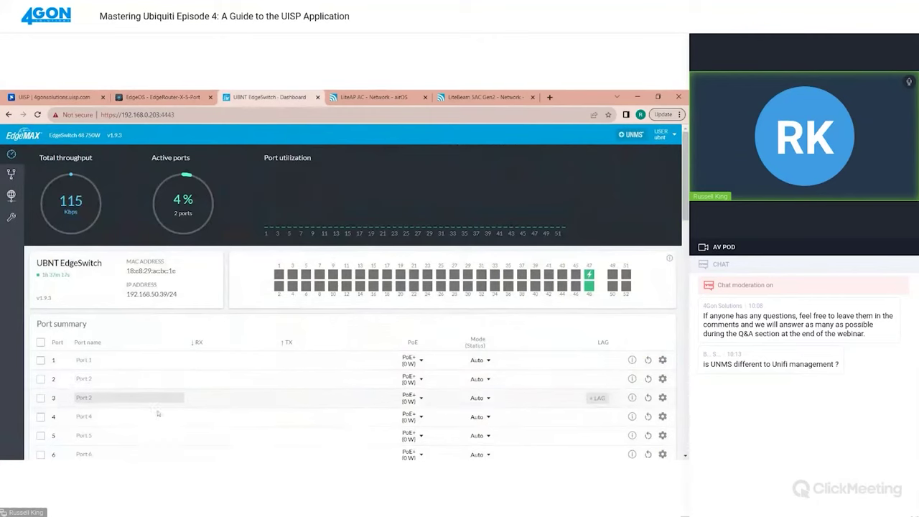
pyautogui.click(337, 96)
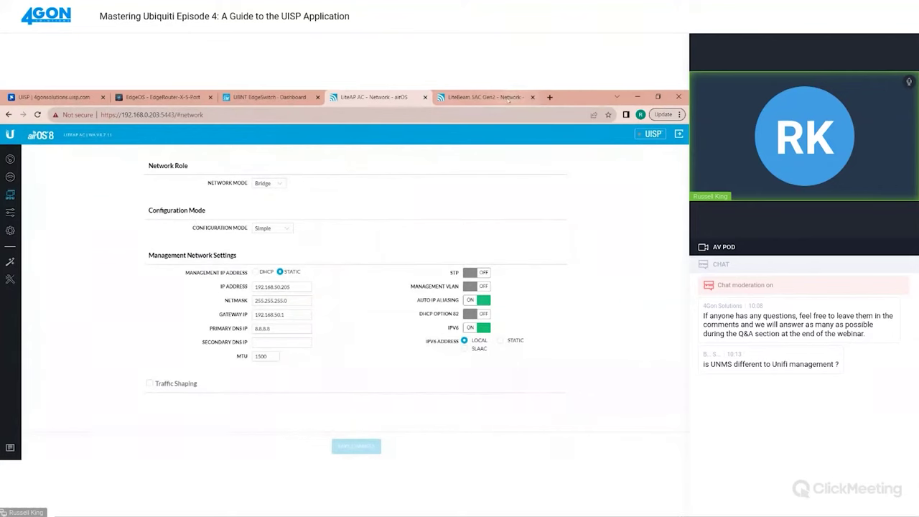
pyautogui.click(489, 98)
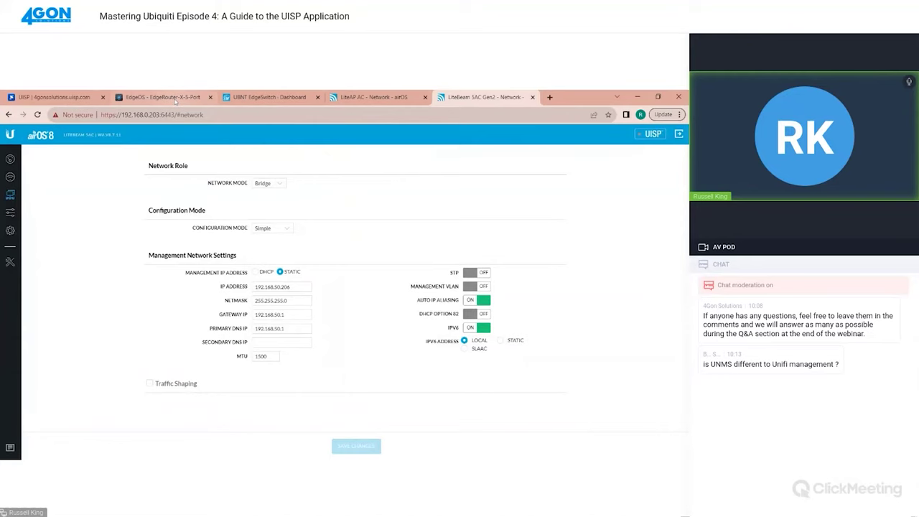
pyautogui.click(164, 98)
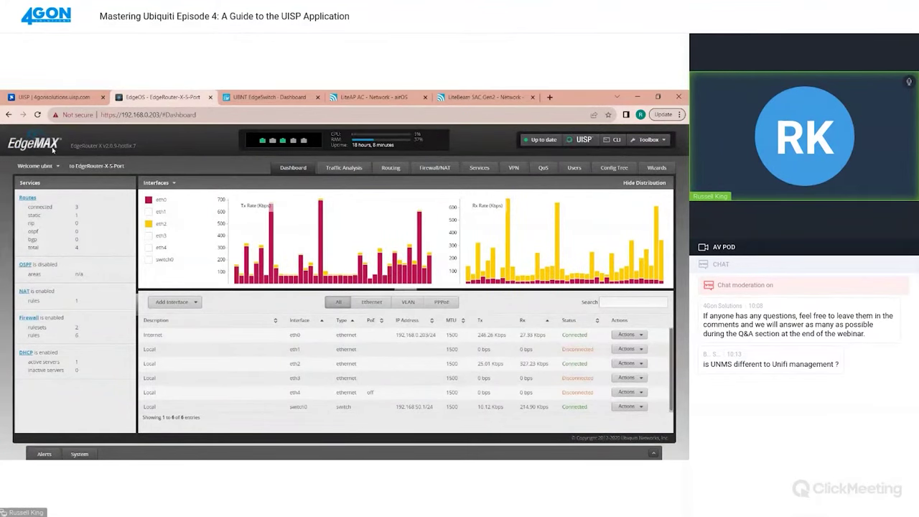
# Paste the UISP key into the Config Tree's service > unms connection field
pyautogui.click(614, 168)
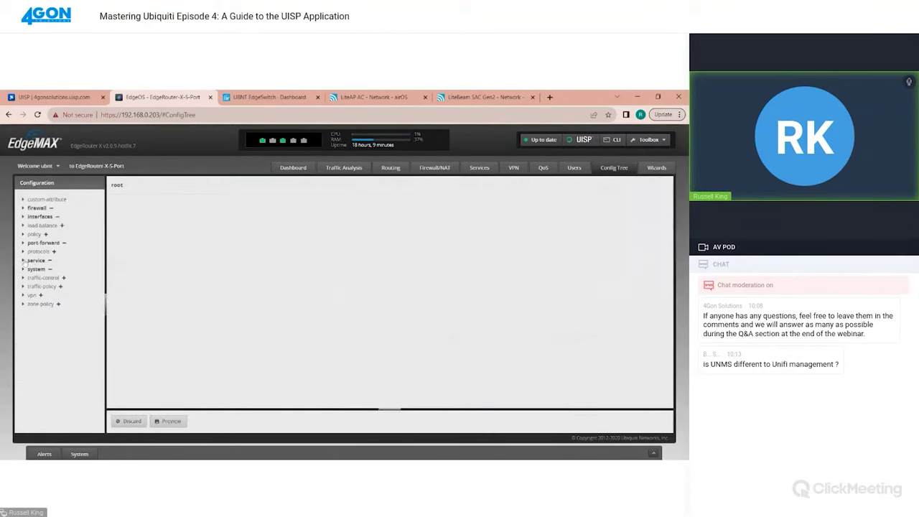
pyautogui.click(22, 261)
pyautogui.scroll(-1, 42, 388)
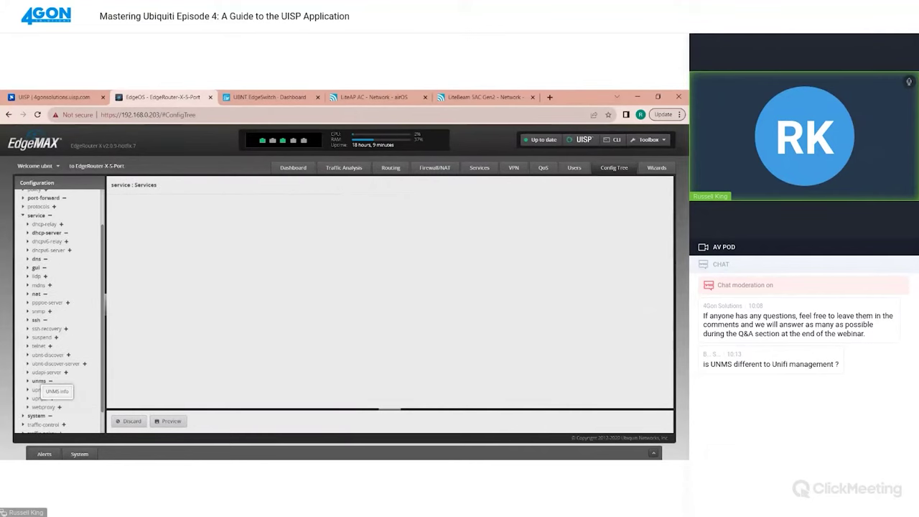
pyautogui.click(28, 382)
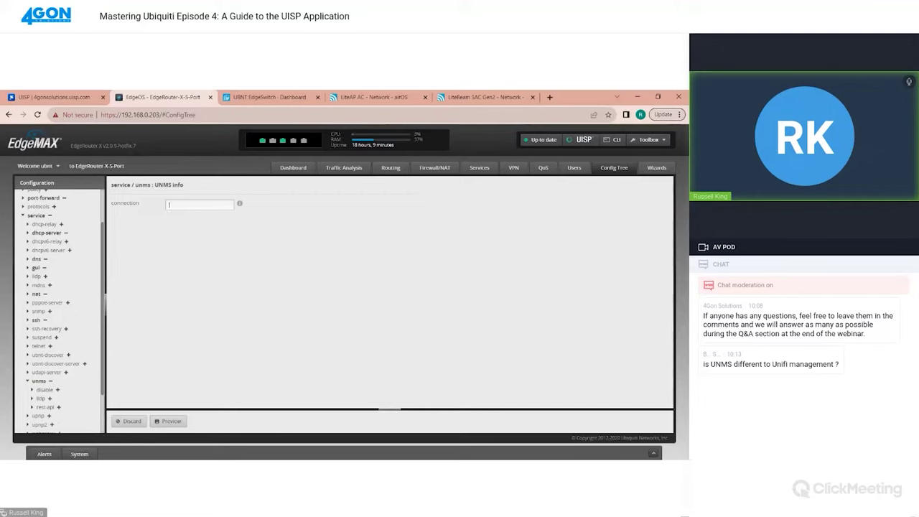
pyautogui.hotkey('ctrl', 'v')
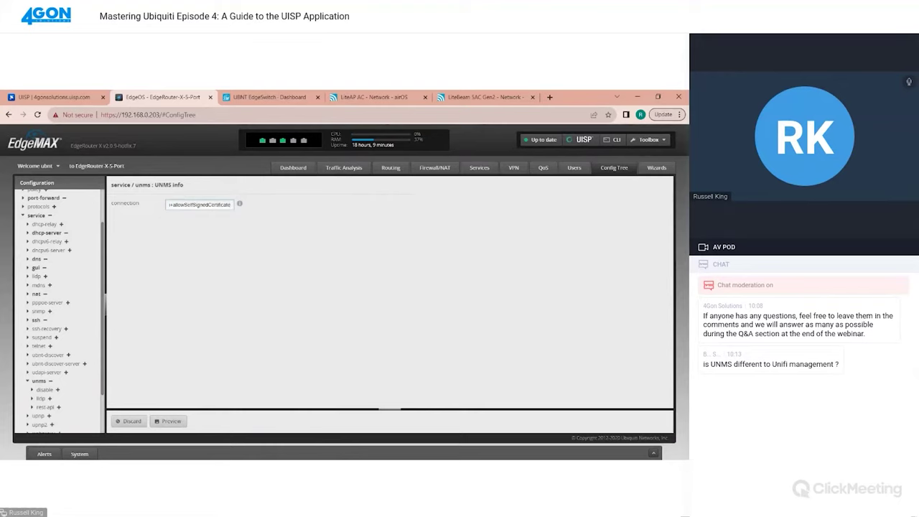
# Preview and apply the UNMS connection change, then return to the UISP dashboard
pyautogui.click(171, 421)
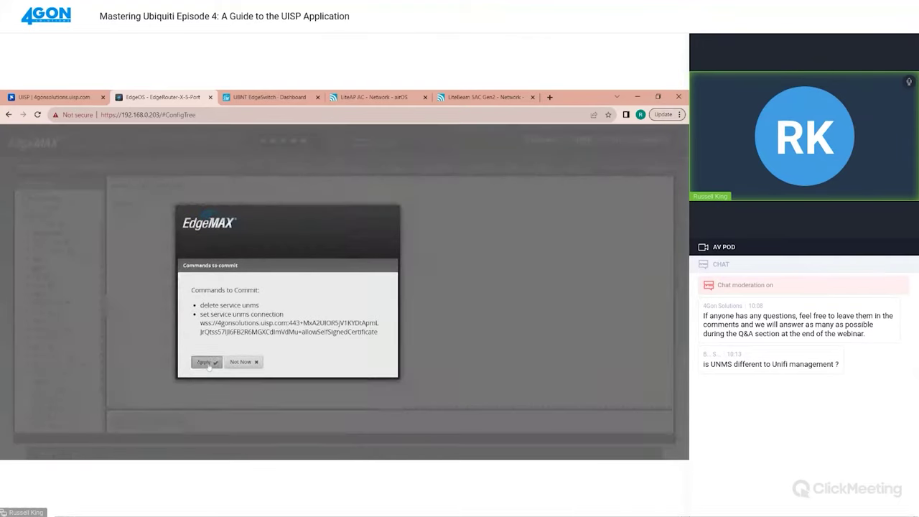
pyautogui.click(210, 363)
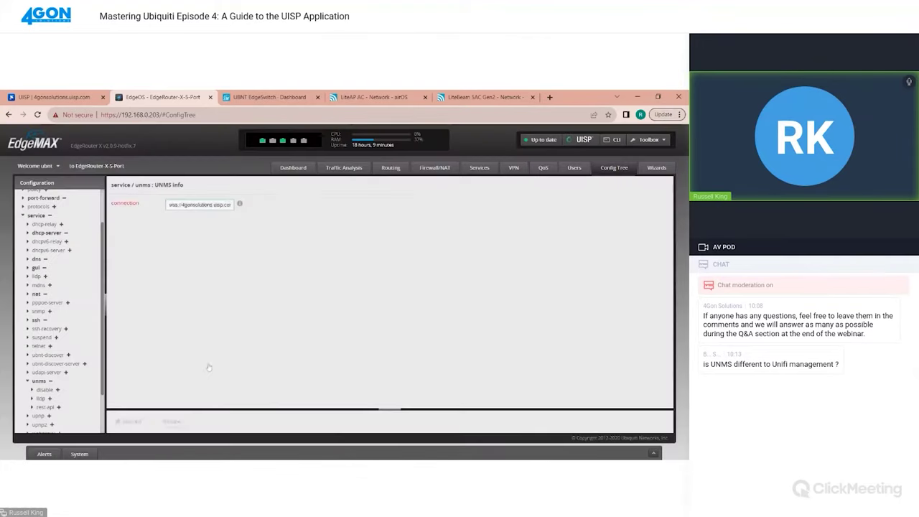
pyautogui.click(40, 96)
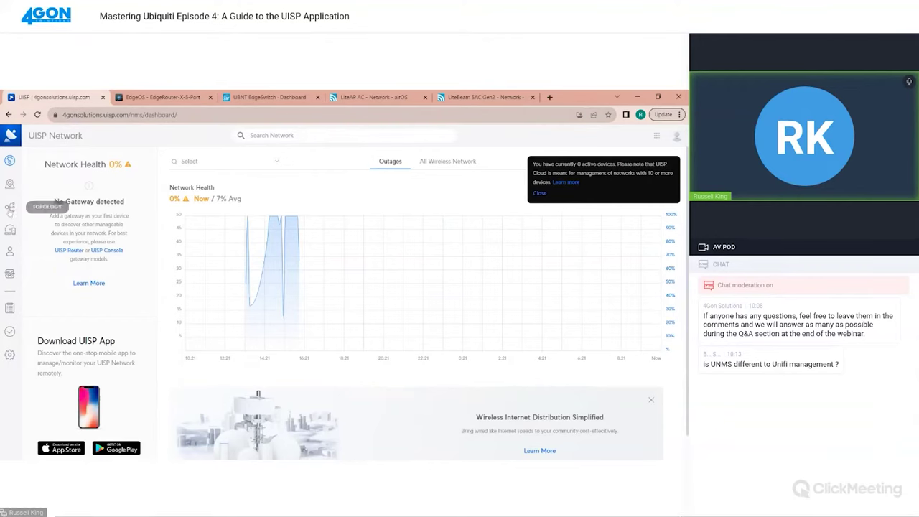
# Show the Devices list with its status filter open, revealing the 3 devices pending adoption
pyautogui.click(10, 230)
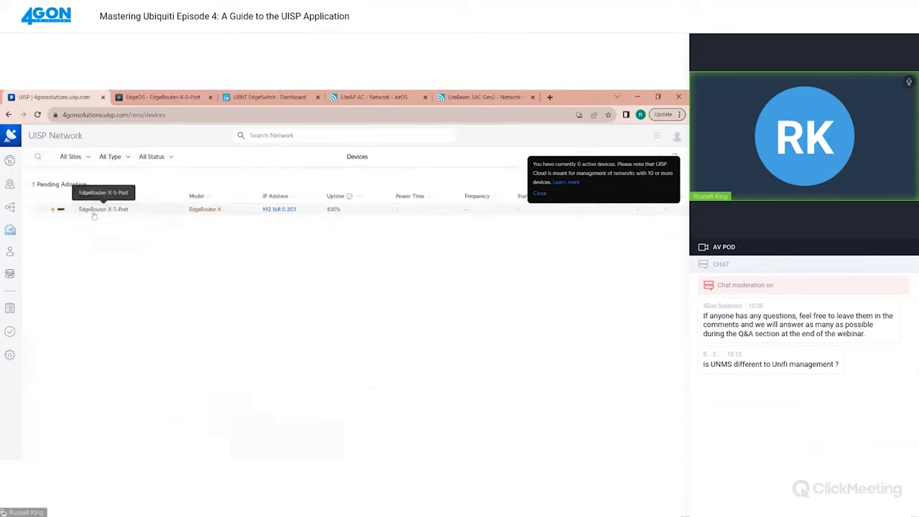
pyautogui.click(542, 194)
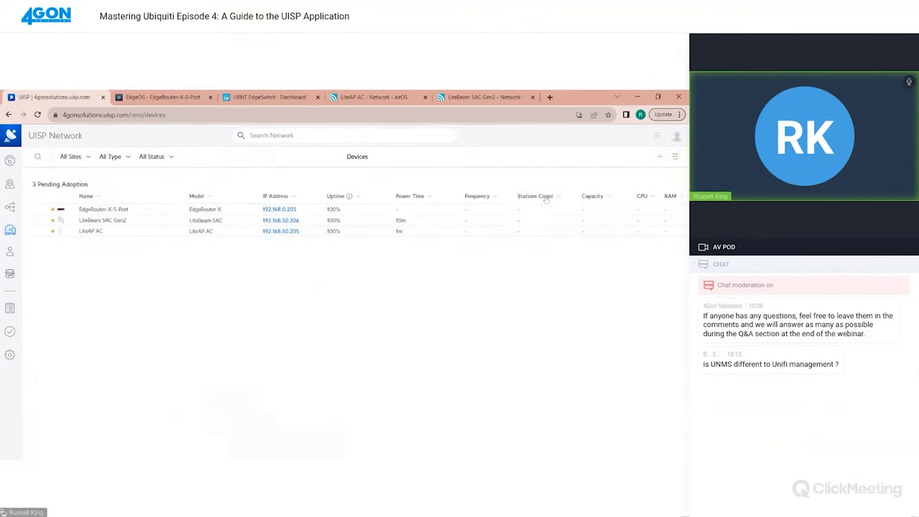
pyautogui.click(162, 159)
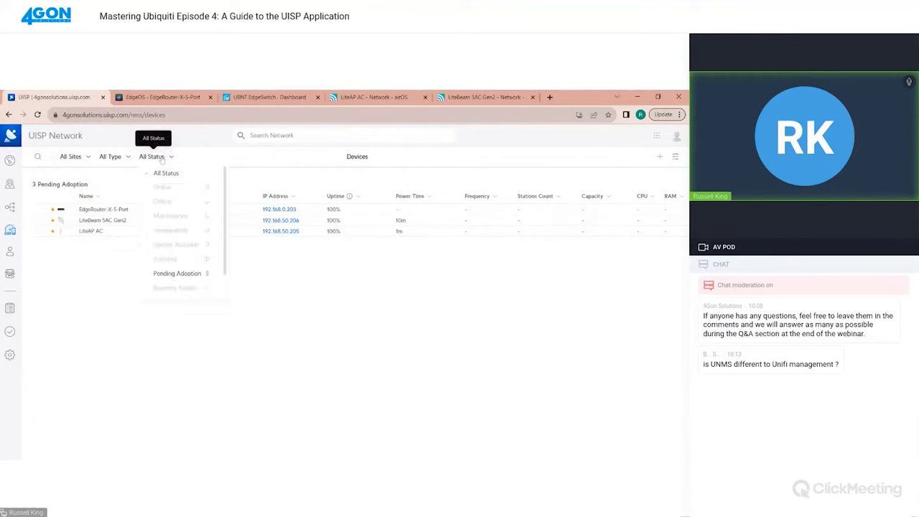
# Assign the EdgeRouter-X-5-Port to the POP site so it becomes an active router
pyautogui.click(92, 212)
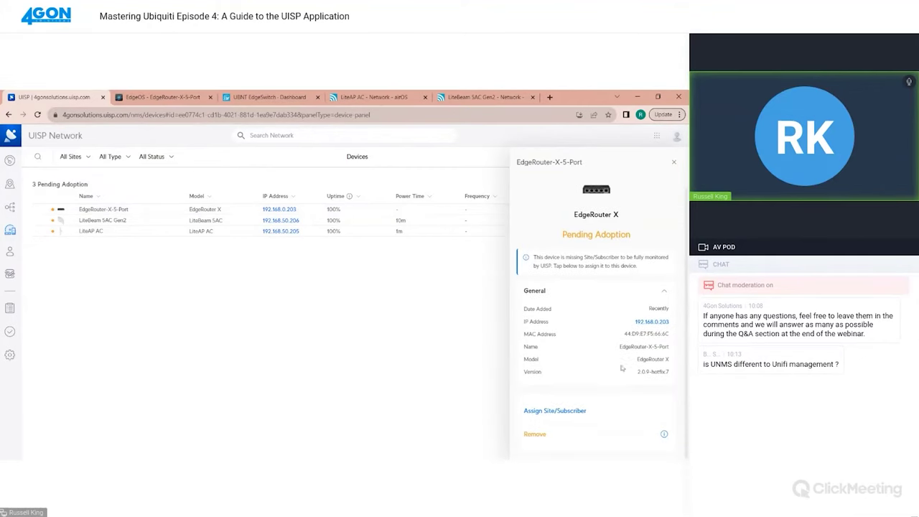
pyautogui.click(553, 411)
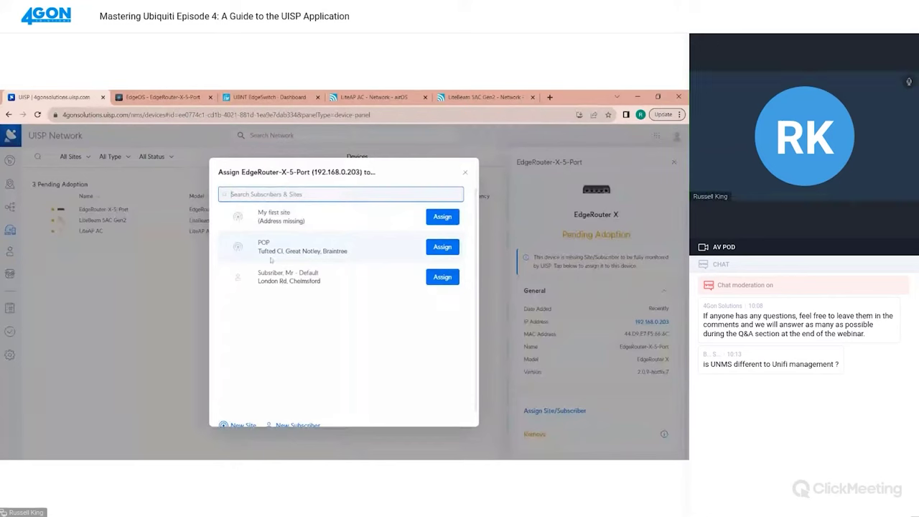
pyautogui.click(443, 247)
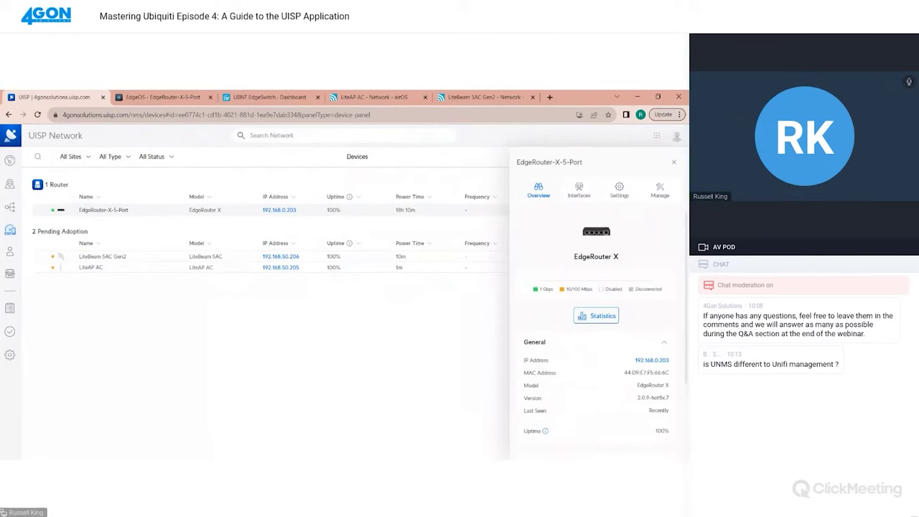
# Review the EdgeRouter-X-5-Port's traffic statistics and its interface list, including the Local interface
pyautogui.moveTo(578, 295)
pyautogui.scroll(-3, 587, 239)
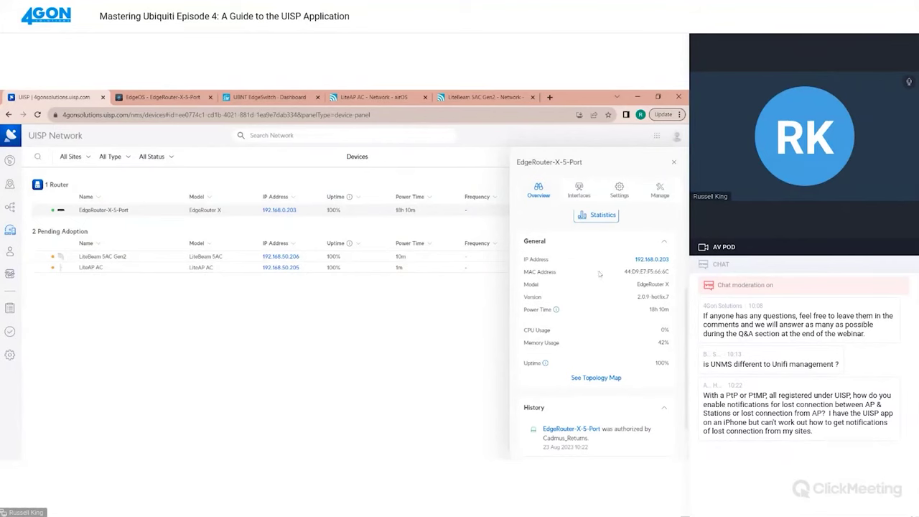
pyautogui.scroll(-2, 583, 303)
pyautogui.scroll(3, 582, 303)
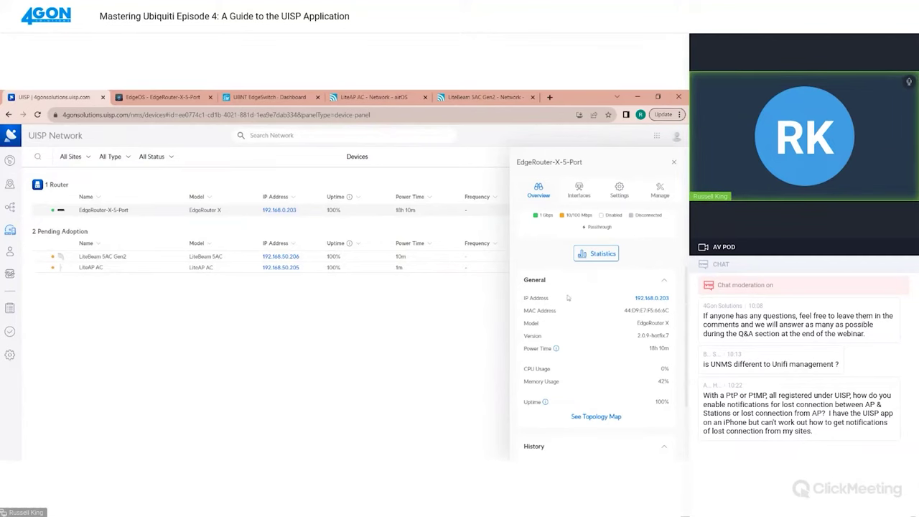
pyautogui.click(590, 253)
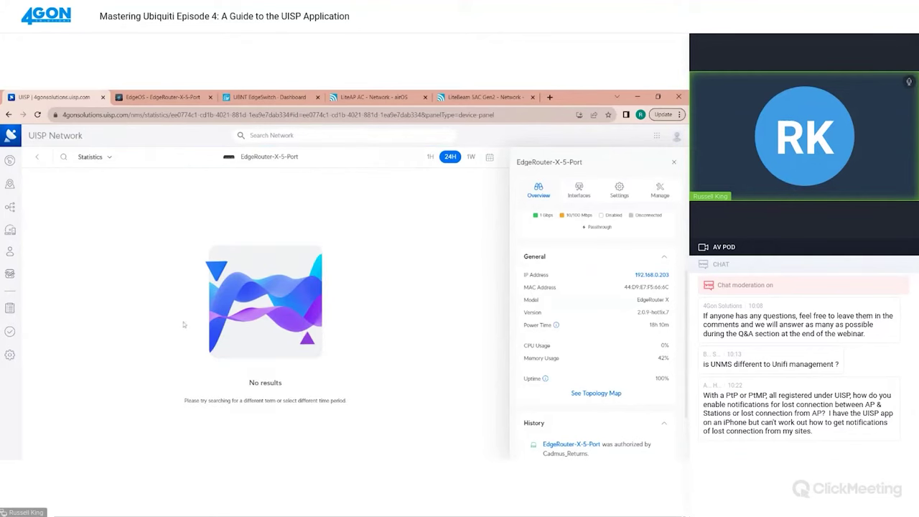
pyautogui.click(579, 190)
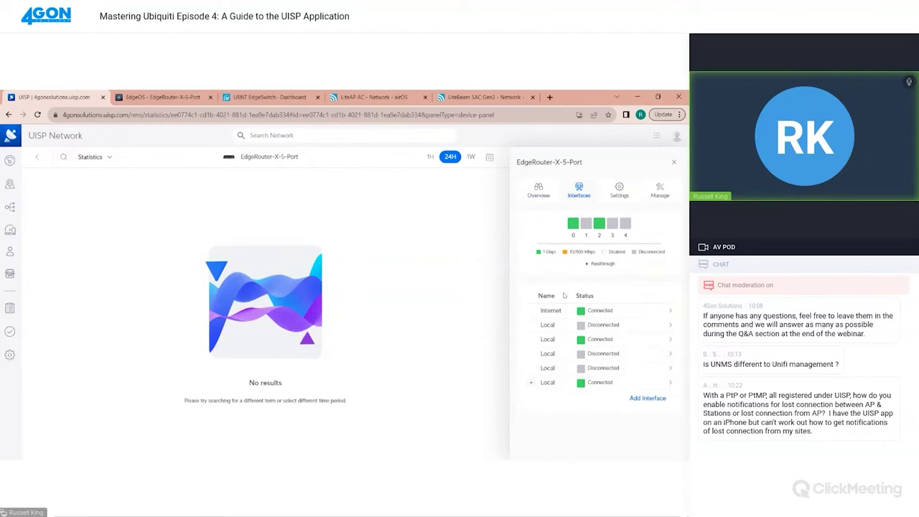
pyautogui.click(532, 383)
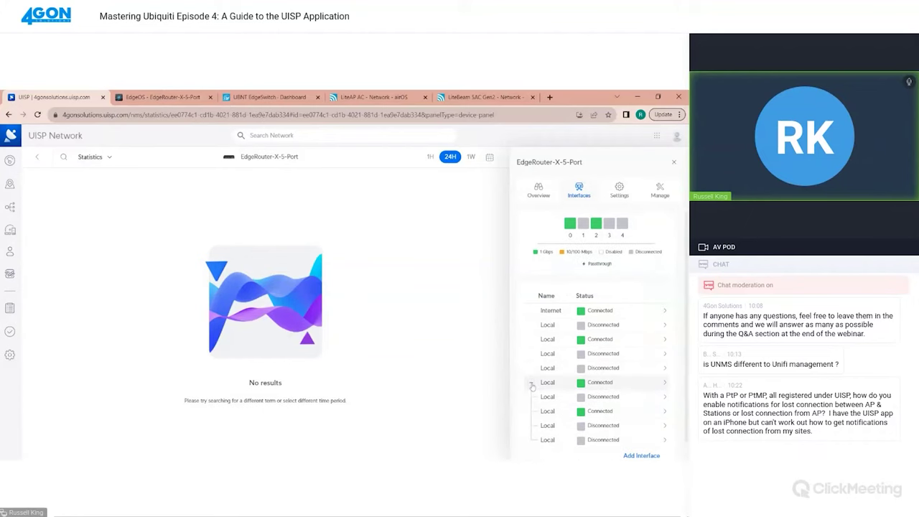
pyautogui.click(532, 383)
# Create a new VLAN interface named cpevlan on Local with VLAN ID 9
pyautogui.click(639, 400)
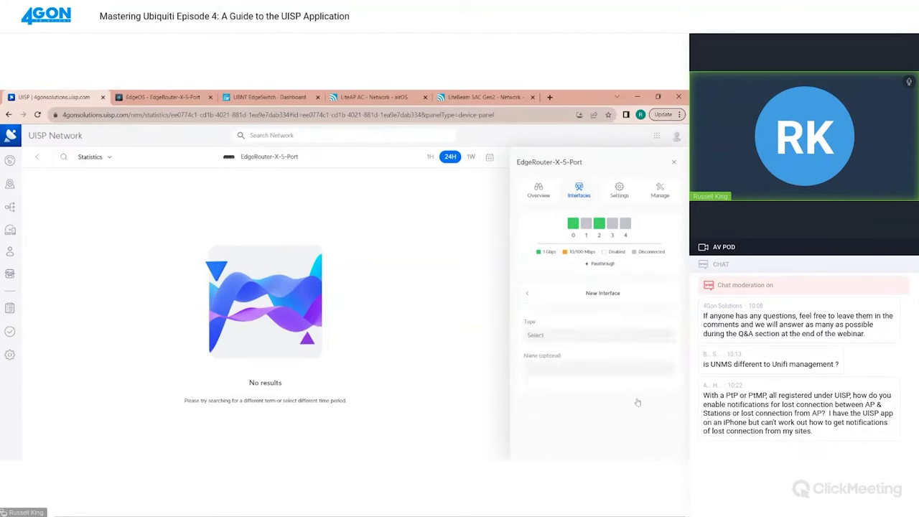
pyautogui.click(571, 335)
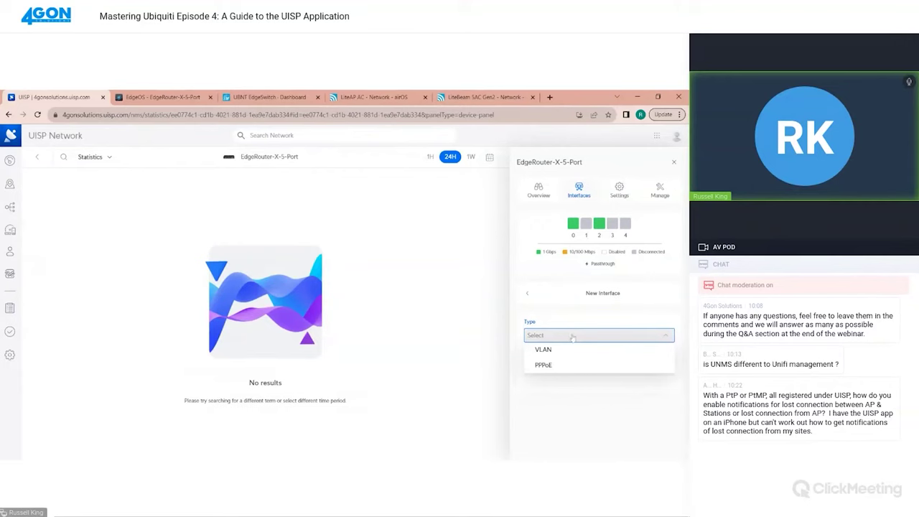
pyautogui.click(566, 349)
pyautogui.click(559, 367)
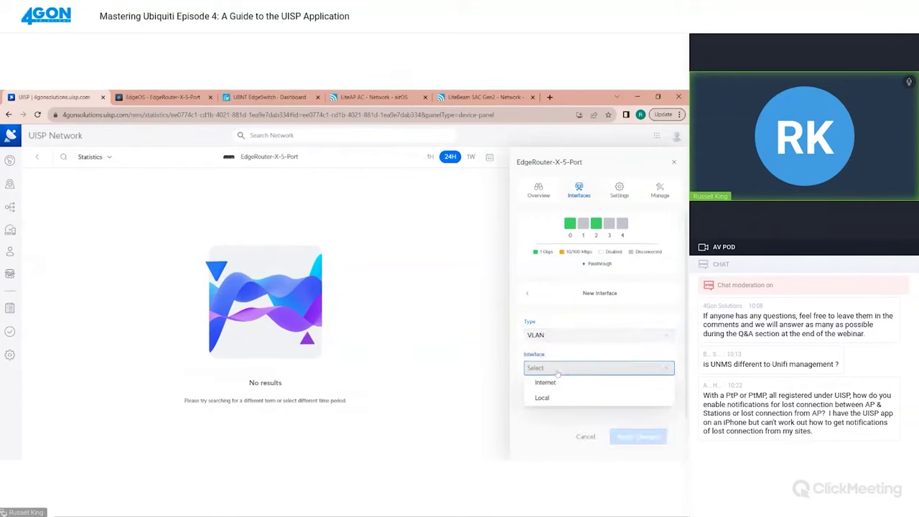
pyautogui.click(560, 403)
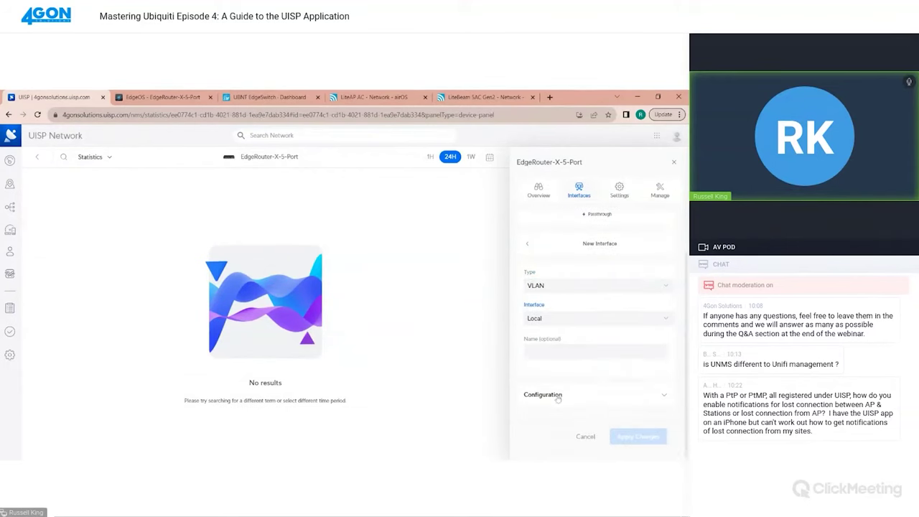
pyautogui.click(596, 351)
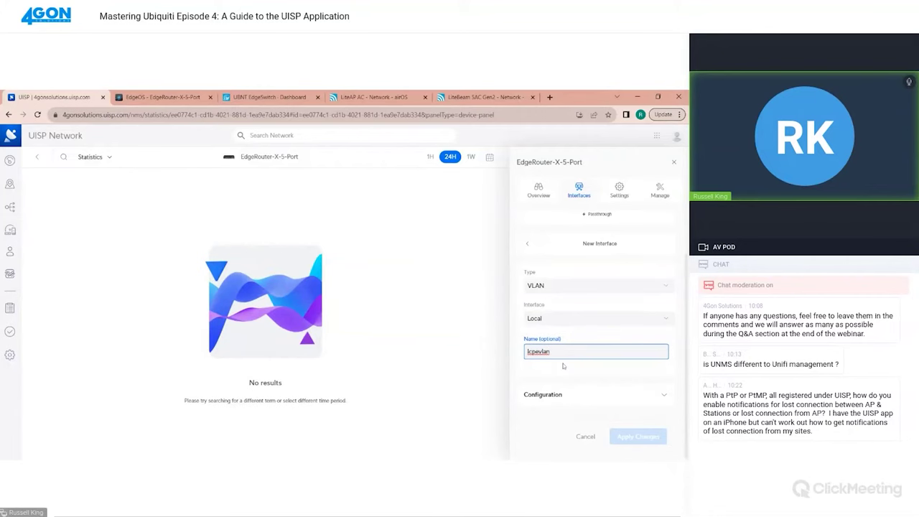
pyautogui.click(663, 398)
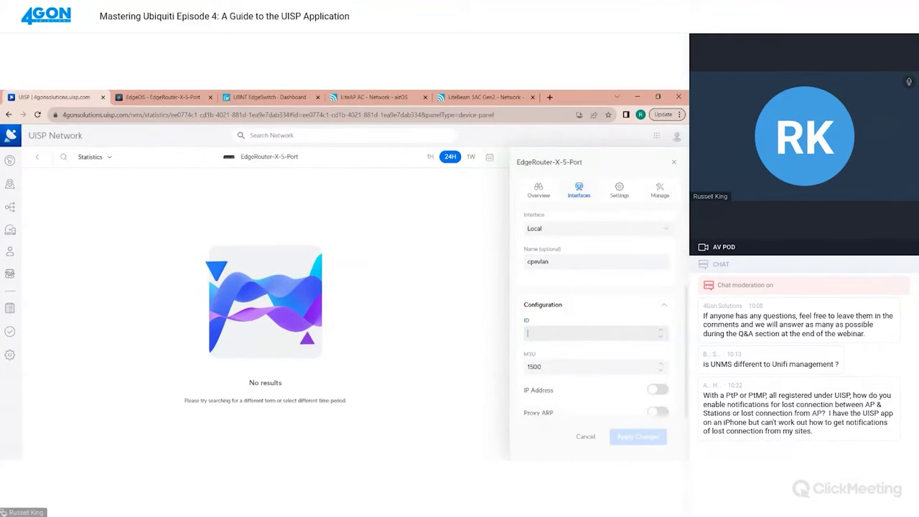
pyautogui.write('9')
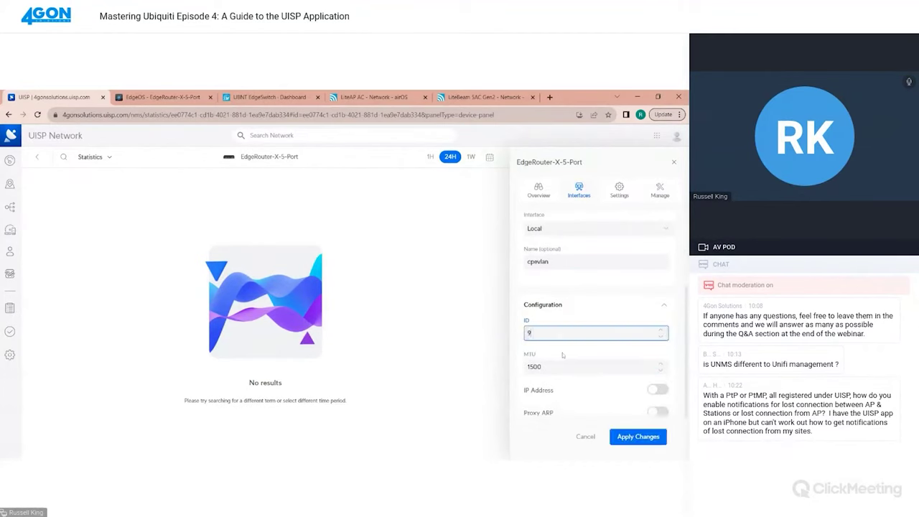
# Give cpevlan the static IP 192.168.60.1/24 and apply the changes to the router
pyautogui.scroll(-1, 571, 387)
pyautogui.click(658, 314)
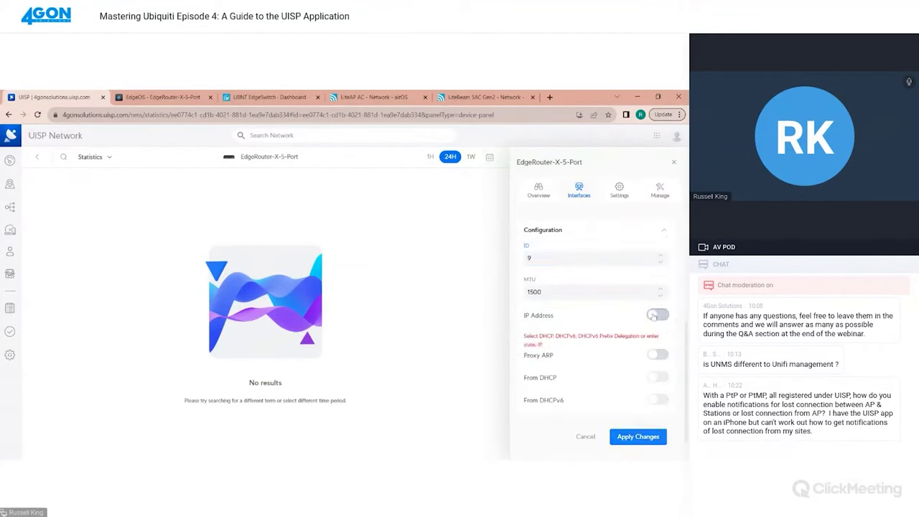
pyautogui.scroll(-1, 593, 364)
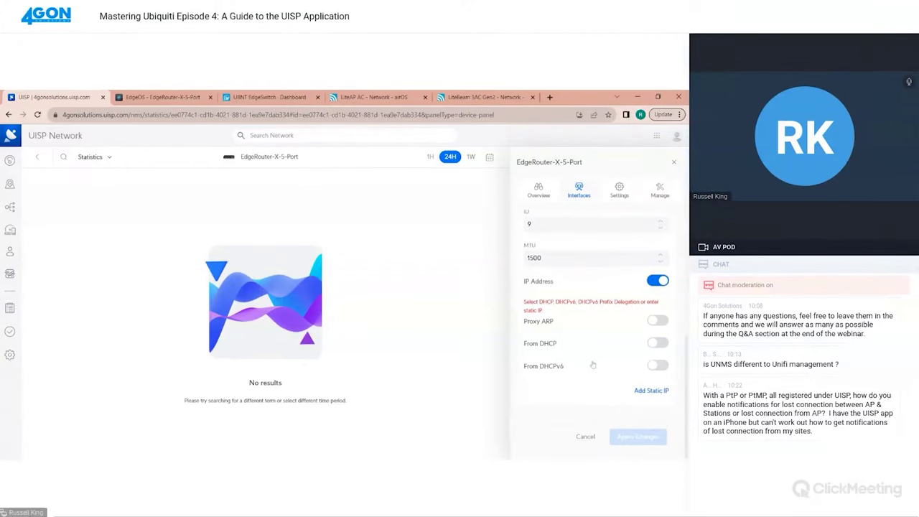
pyautogui.click(647, 394)
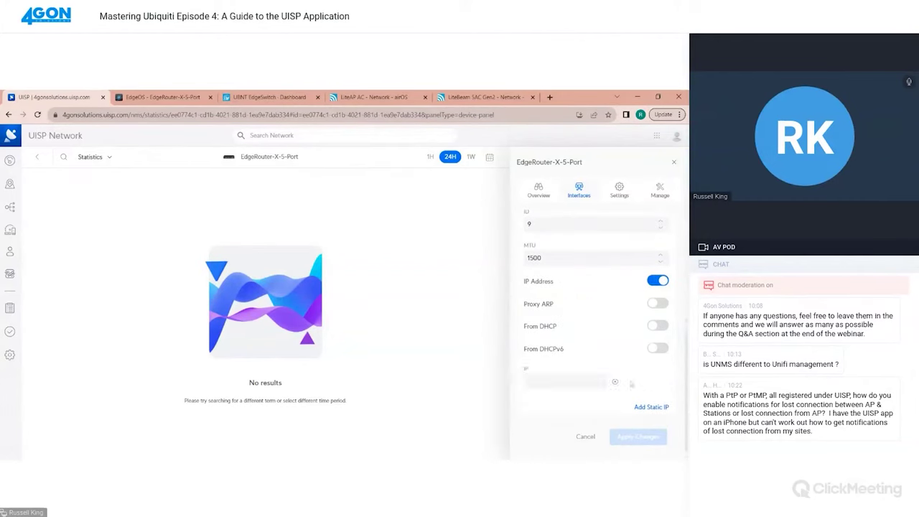
pyautogui.scroll(-1, 632, 385)
pyautogui.click(603, 364)
pyautogui.write('192.168.60.')
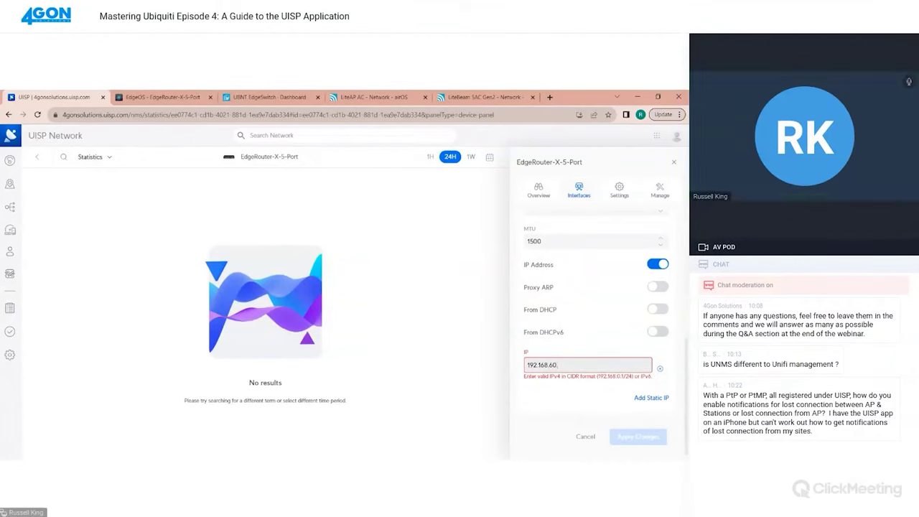
pyautogui.write('1/24')
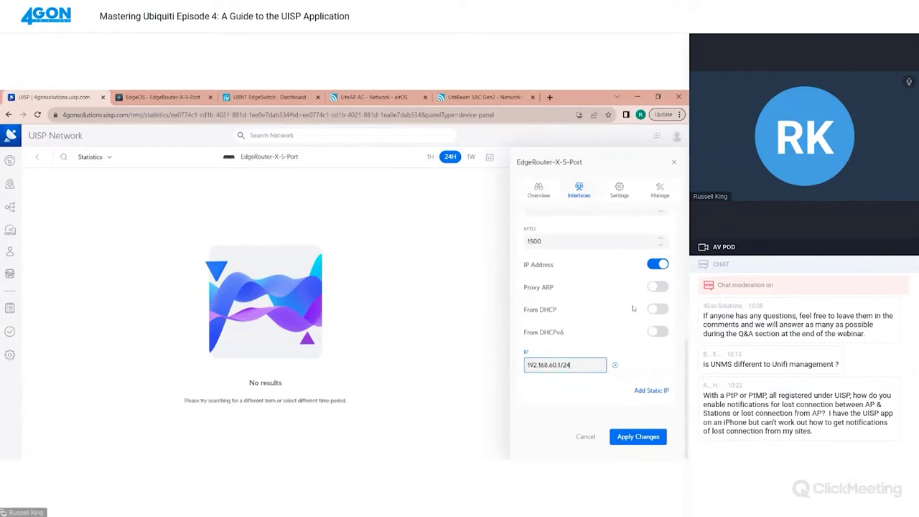
pyautogui.click(650, 438)
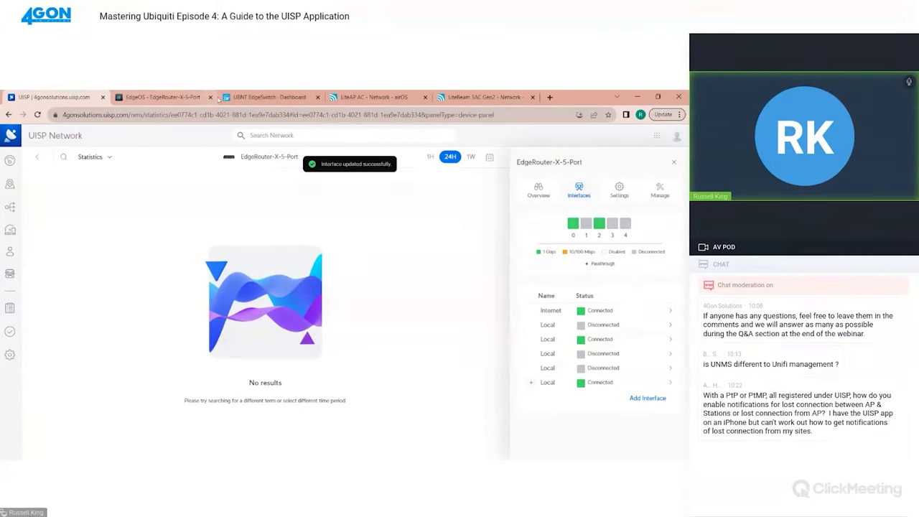
# In EdgeOS, refresh and filter the dashboard to VLANs, confirming cpevlan at 192.168.60.1/24 is connected
pyautogui.click(176, 99)
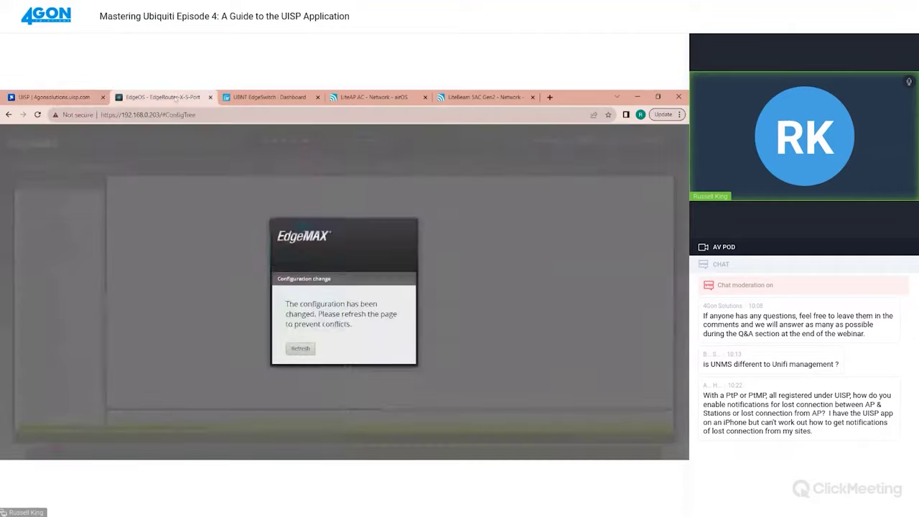
pyautogui.click(299, 352)
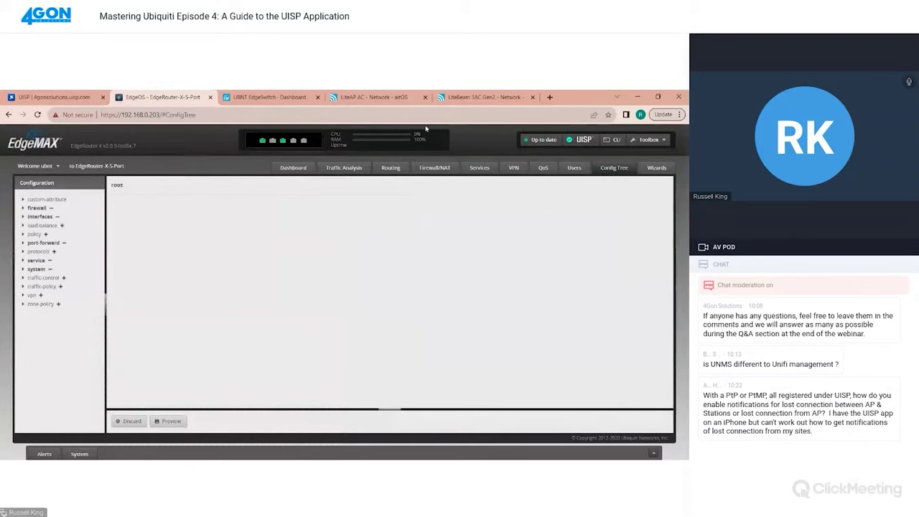
pyautogui.click(286, 166)
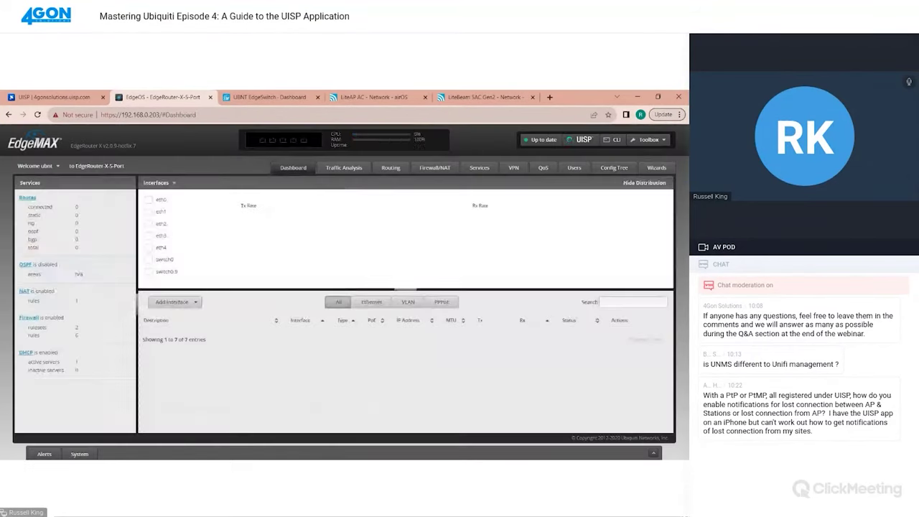
pyautogui.click(411, 302)
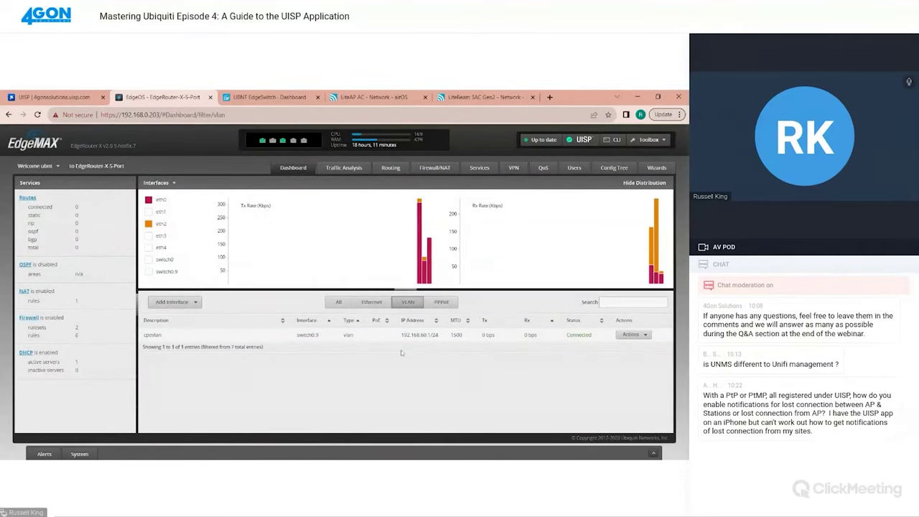
pyautogui.click(48, 98)
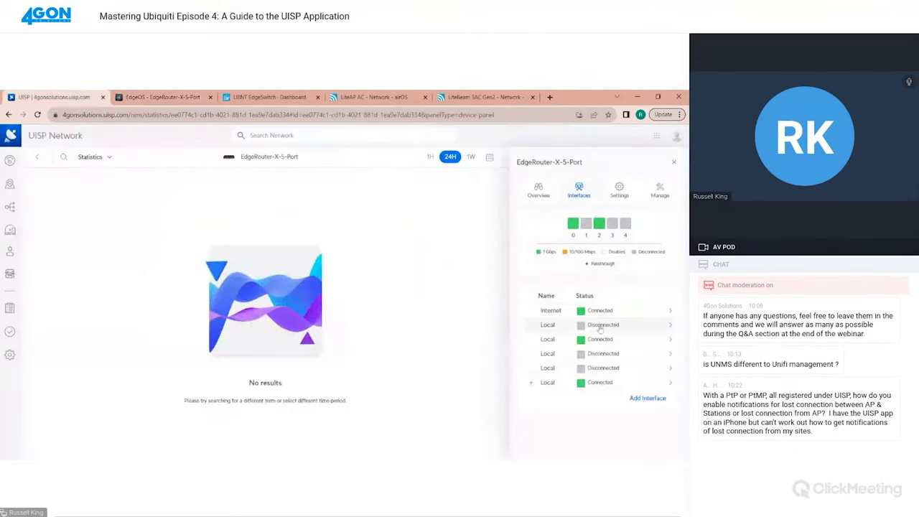
# Start a new DHCP server cpedhcp from the router's DHCP section, serving the cpevlan interface
pyautogui.click(620, 191)
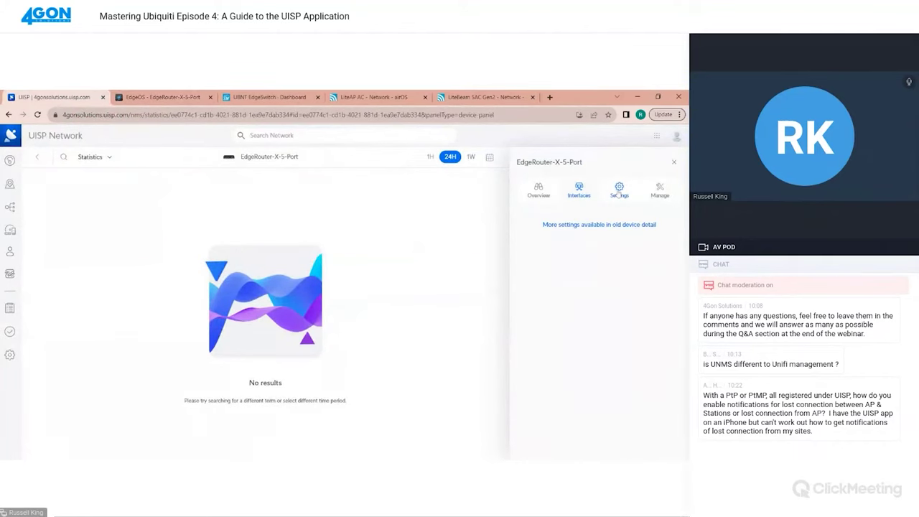
pyautogui.click(615, 225)
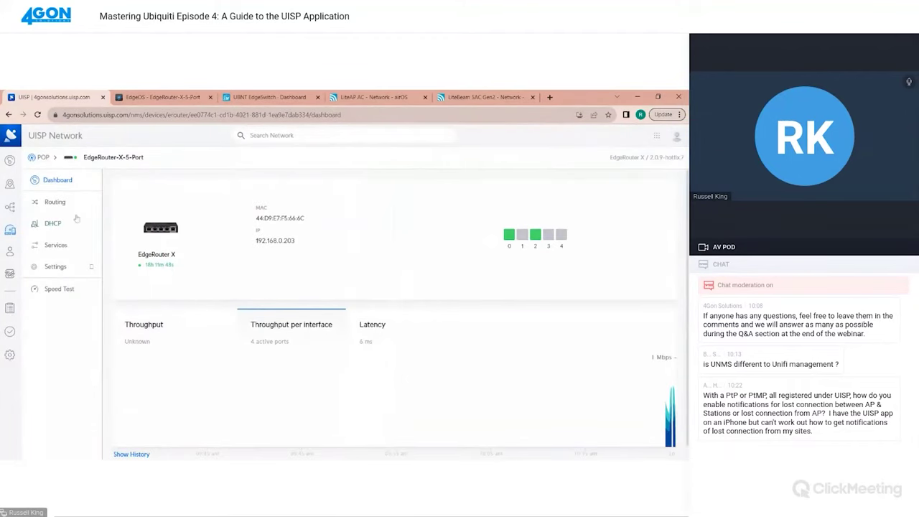
pyautogui.click(47, 225)
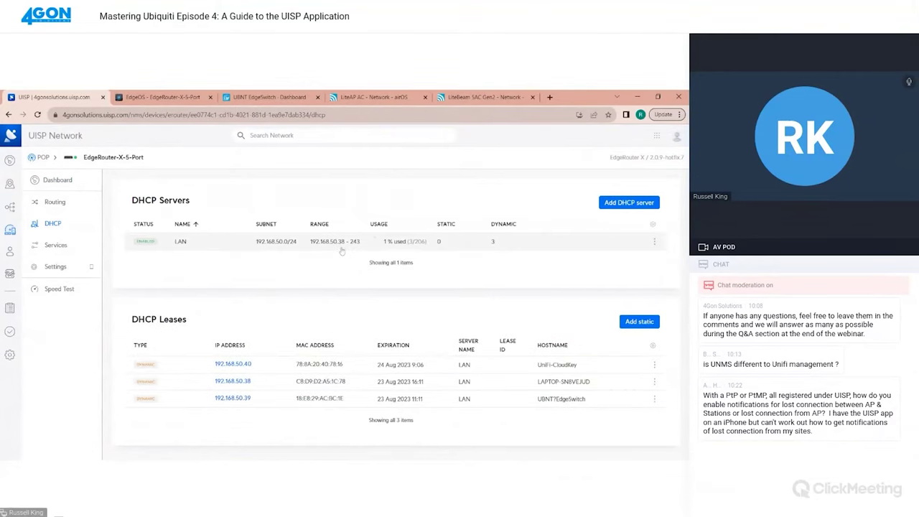
pyautogui.click(608, 203)
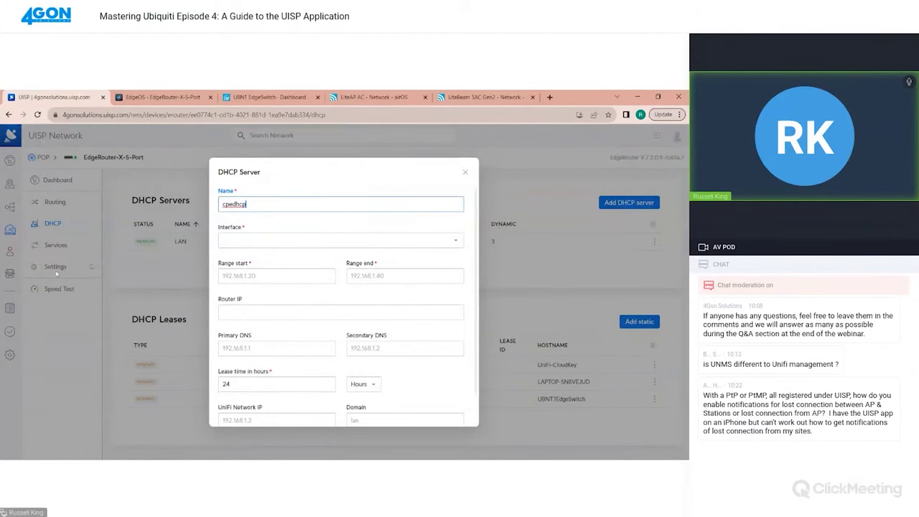
pyautogui.click(240, 240)
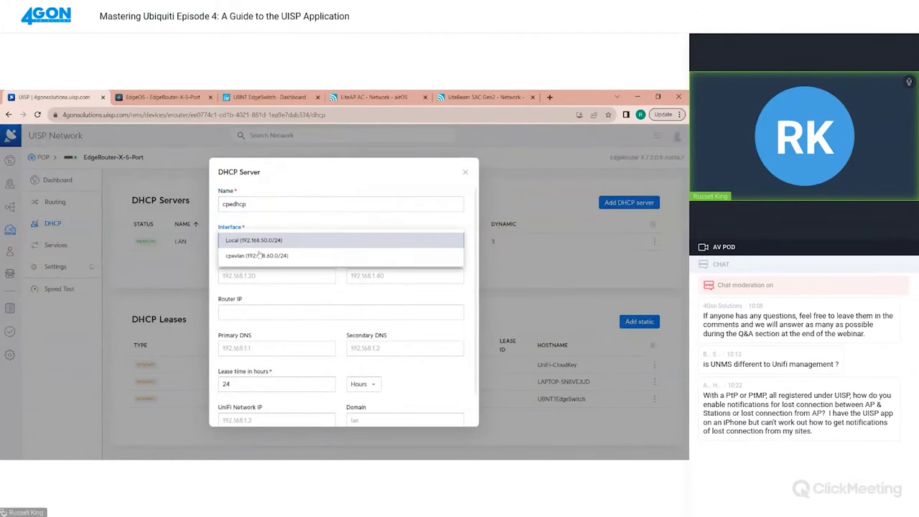
pyautogui.click(259, 255)
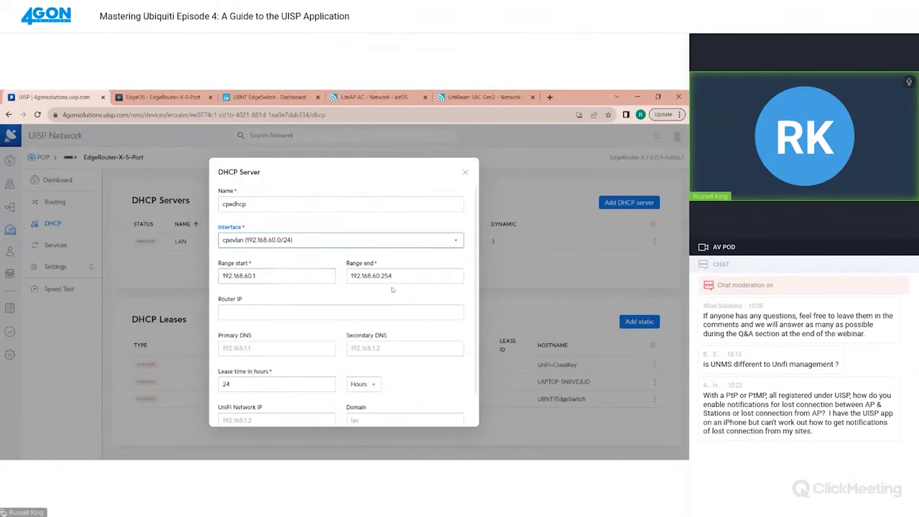
# Set range 192.168.60.10–20, router 192.168.60.1 and DNS 8.8.8.8, save, and check EdgeOS
pyautogui.click(256, 276)
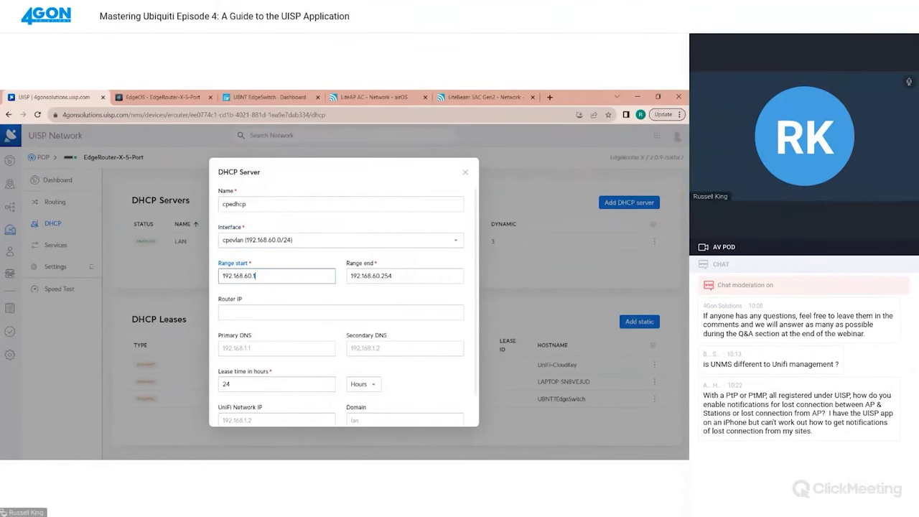
pyautogui.write('0')
pyautogui.click(424, 276)
pyautogui.press('BackSpace')
pyautogui.press('BackSpace')
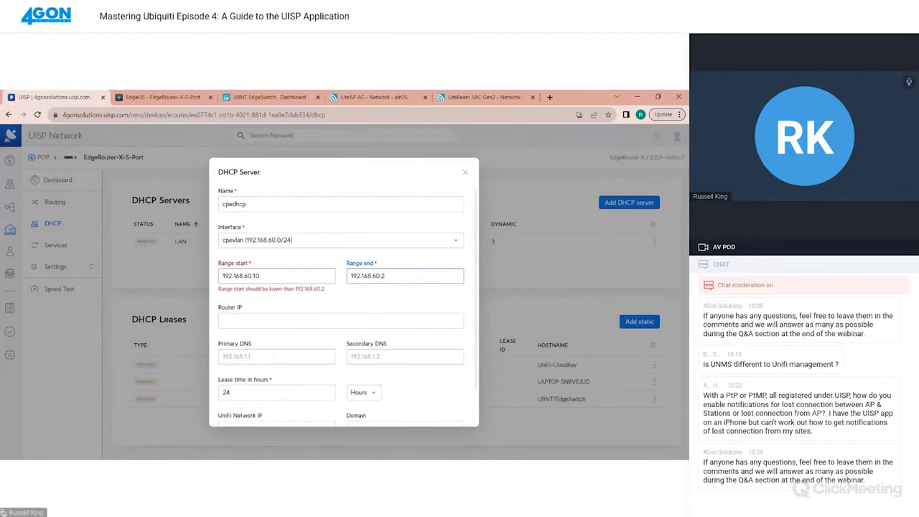
pyautogui.write('0')
pyautogui.press('Tab')
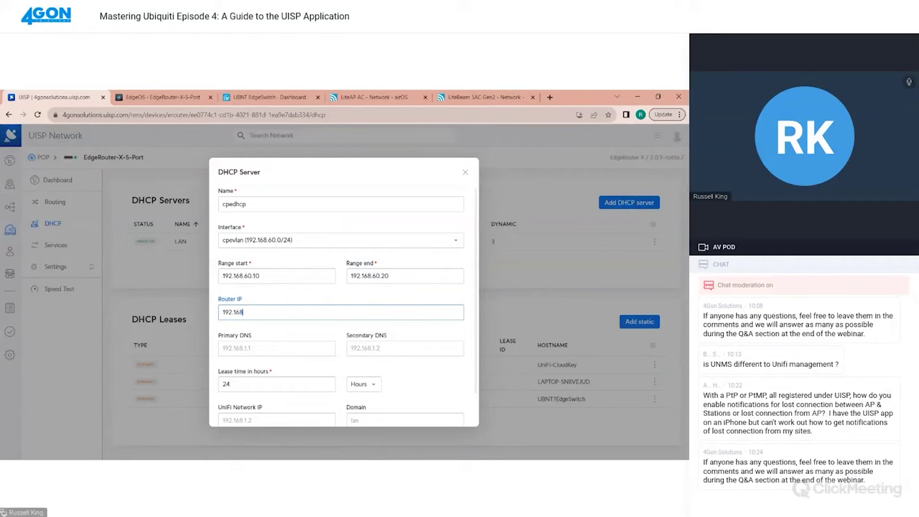
pyautogui.write('192.168.60.1')
pyautogui.press('Tab')
pyautogui.write('8.8')
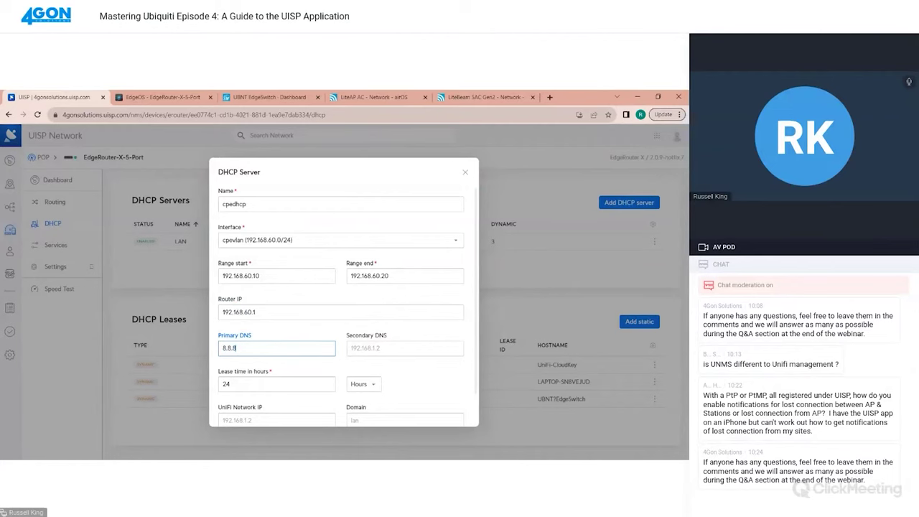
pyautogui.write('.8.8')
pyautogui.scroll(-1, 343, 302)
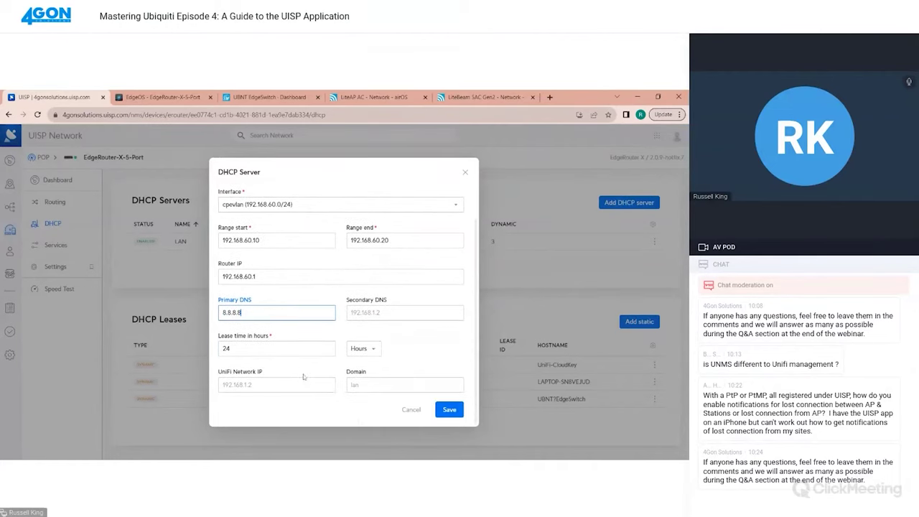
pyautogui.click(451, 411)
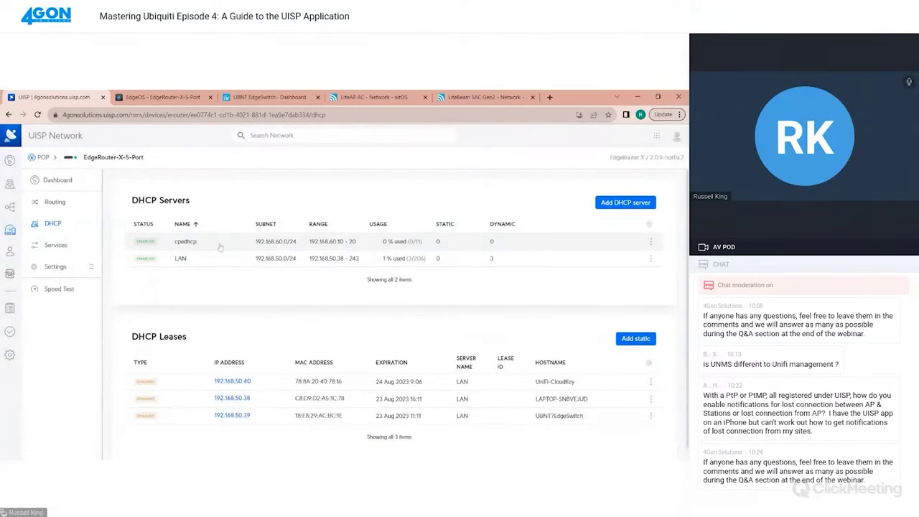
pyautogui.click(164, 96)
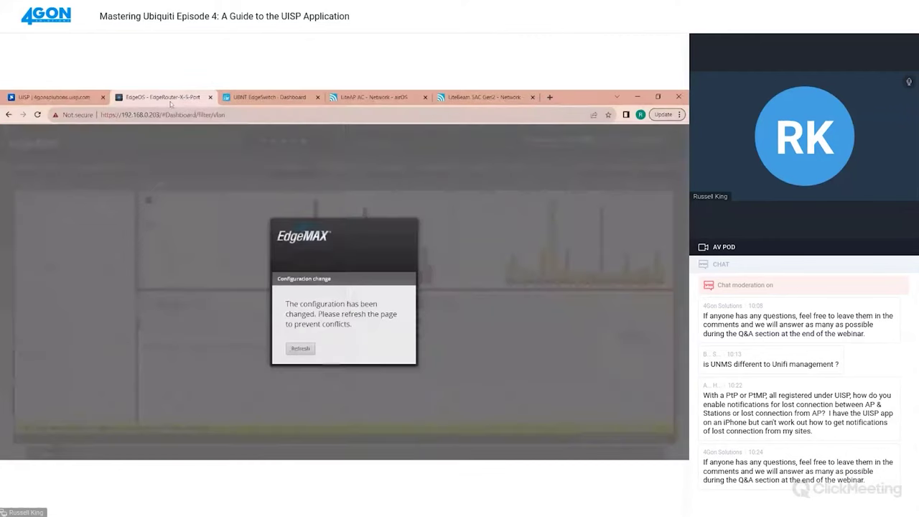
# On the EdgeSwitch dashboard, paste the UNMS key and save it to start connecting to UISP
pyautogui.click(242, 98)
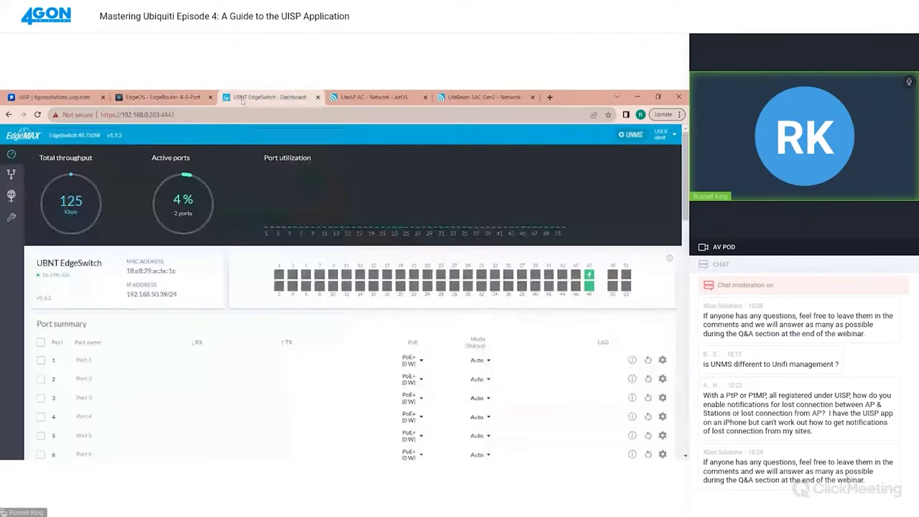
pyautogui.click(631, 136)
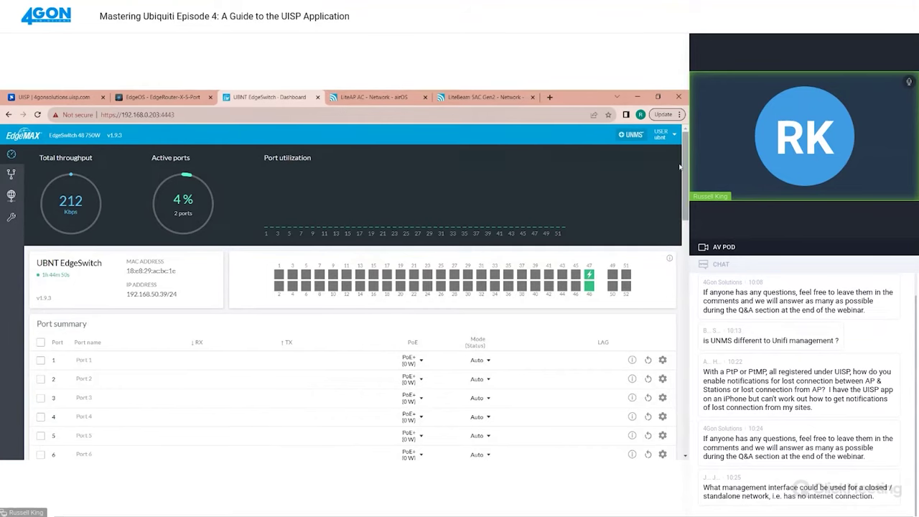
pyautogui.moveTo(635, 135)
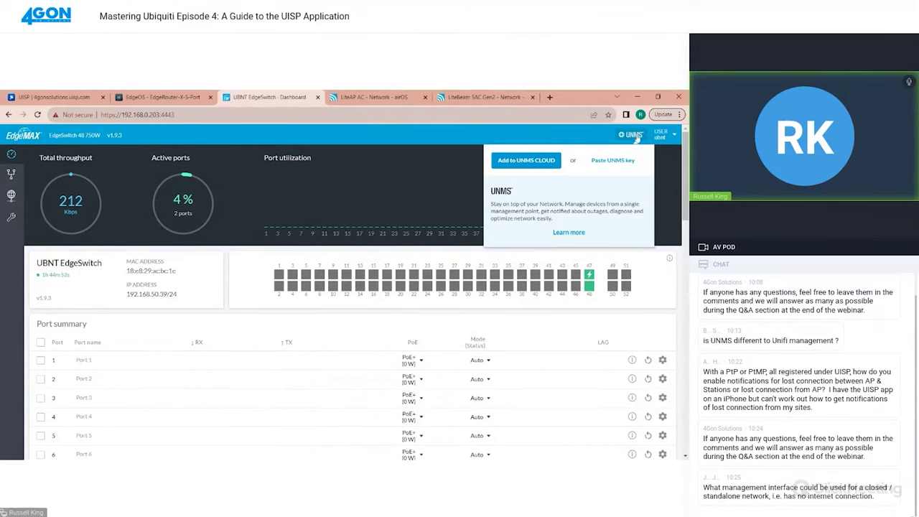
pyautogui.click(611, 161)
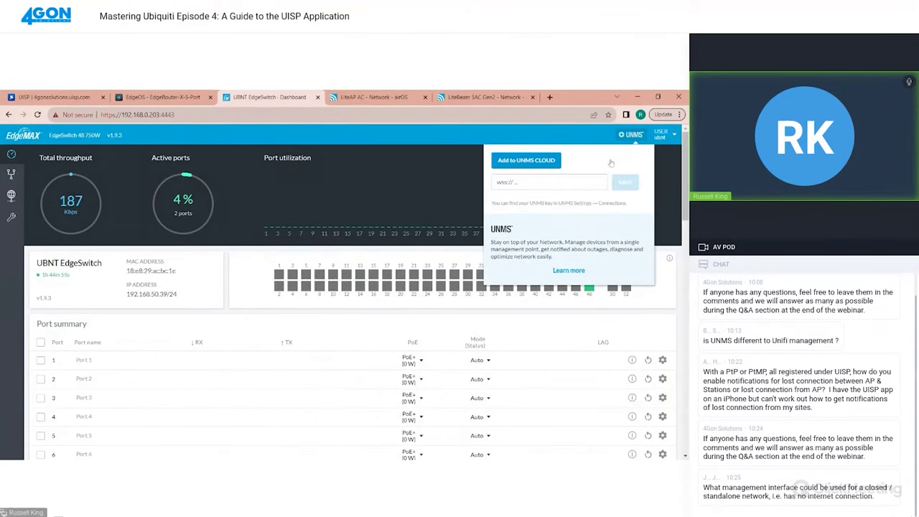
pyautogui.click(550, 181)
pyautogui.hotkey('ctrl', 'v')
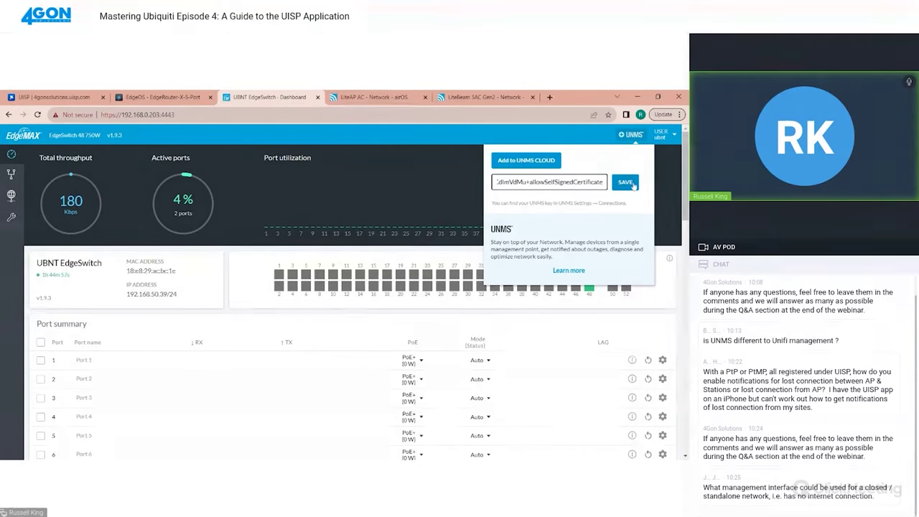
pyautogui.click(625, 182)
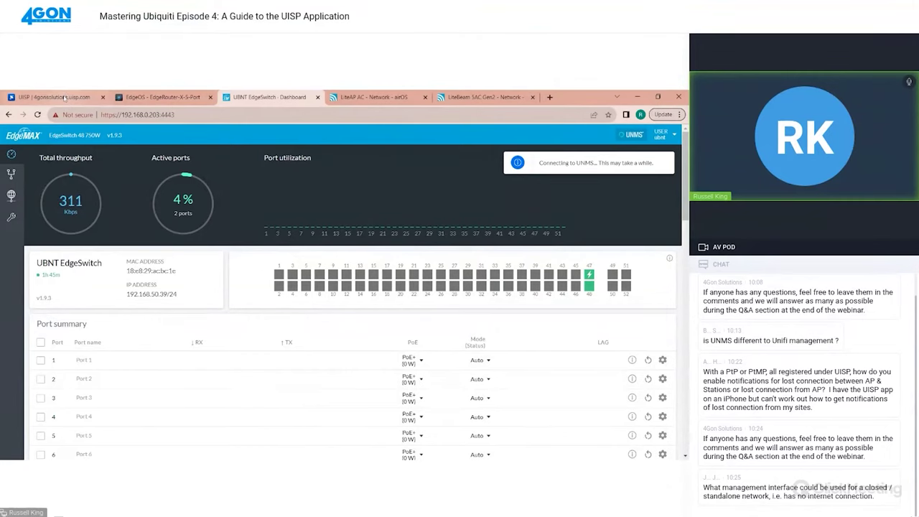
# Filter UISP devices to Pending Adoption and assign the UBNT EdgeSwitch to the POP site
pyautogui.click(54, 97)
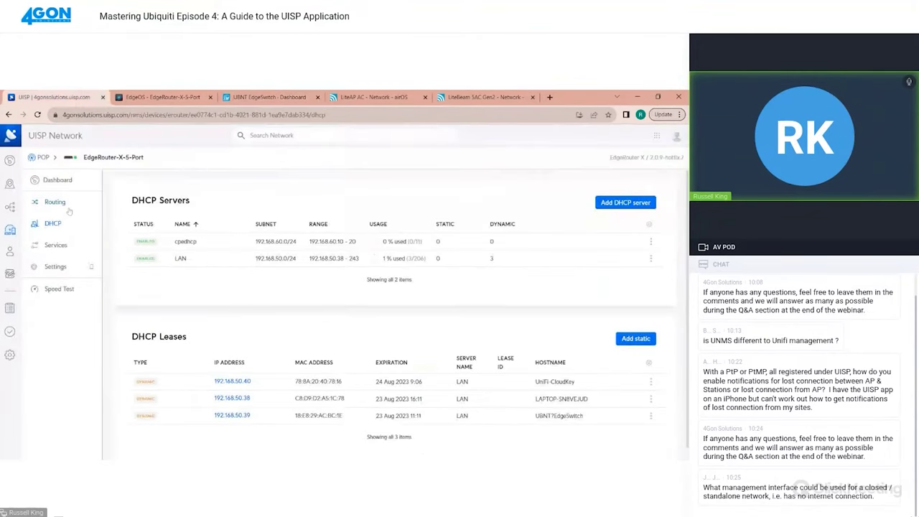
pyautogui.click(10, 229)
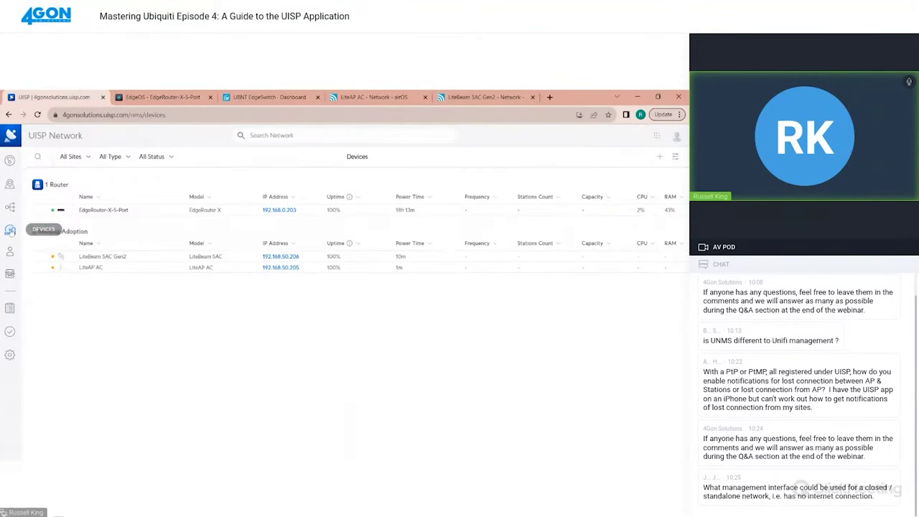
pyautogui.click(156, 157)
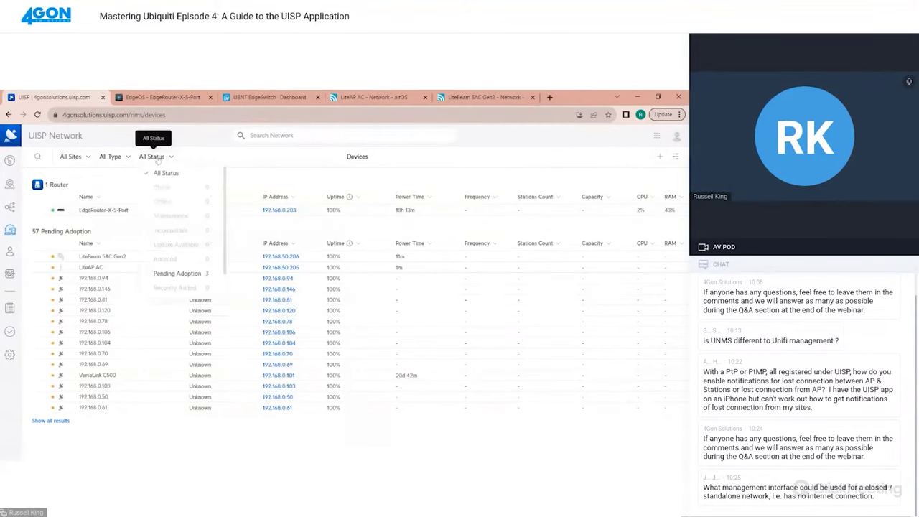
pyautogui.click(167, 274)
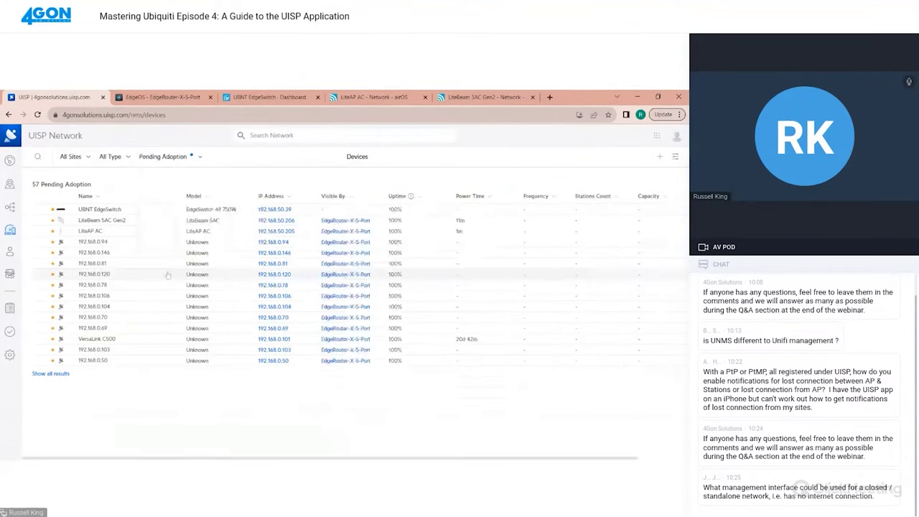
pyautogui.click(113, 214)
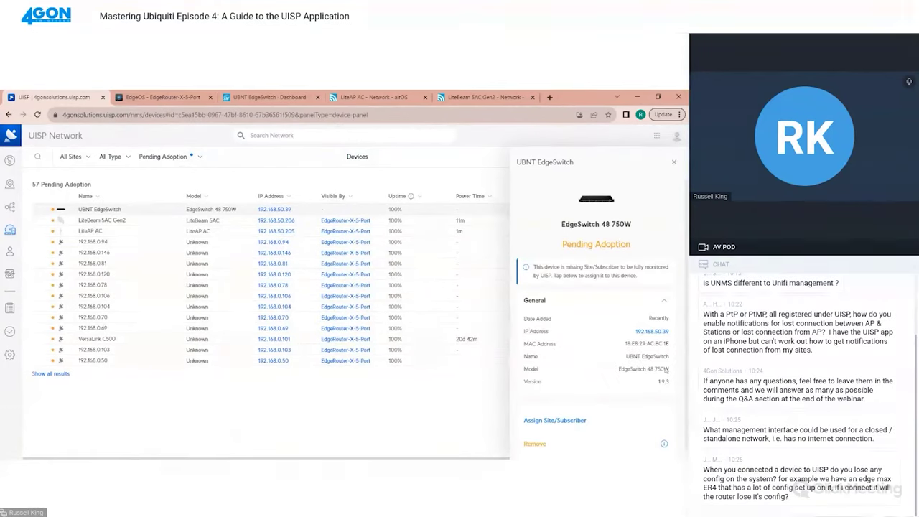
pyautogui.scroll(-1, 625, 398)
pyautogui.click(555, 411)
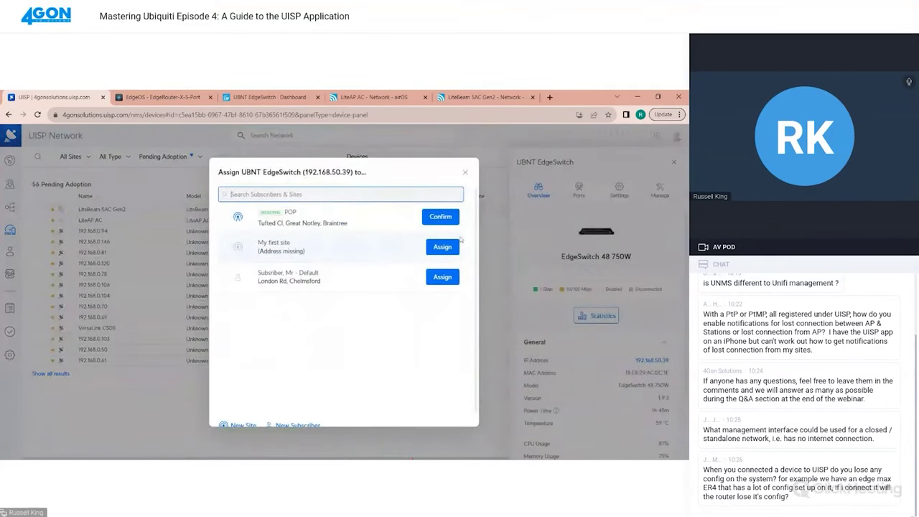
pyautogui.click(441, 216)
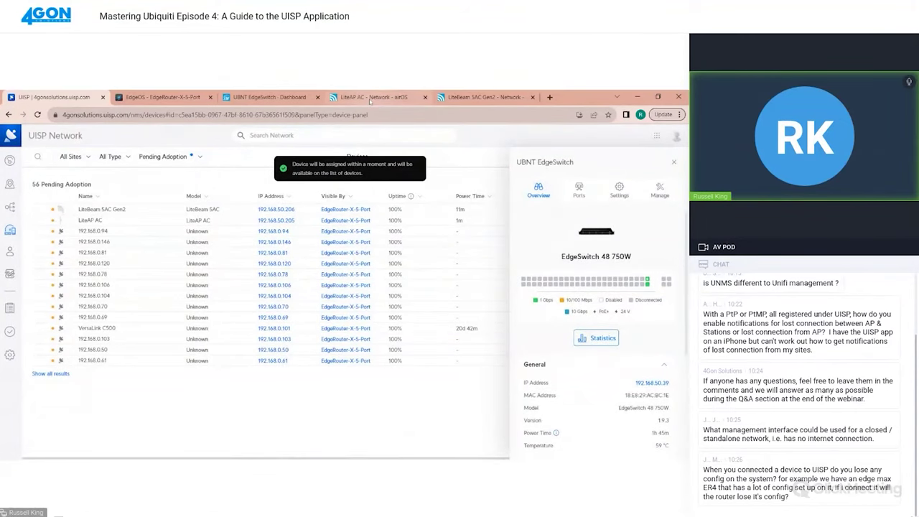
pyautogui.click(370, 98)
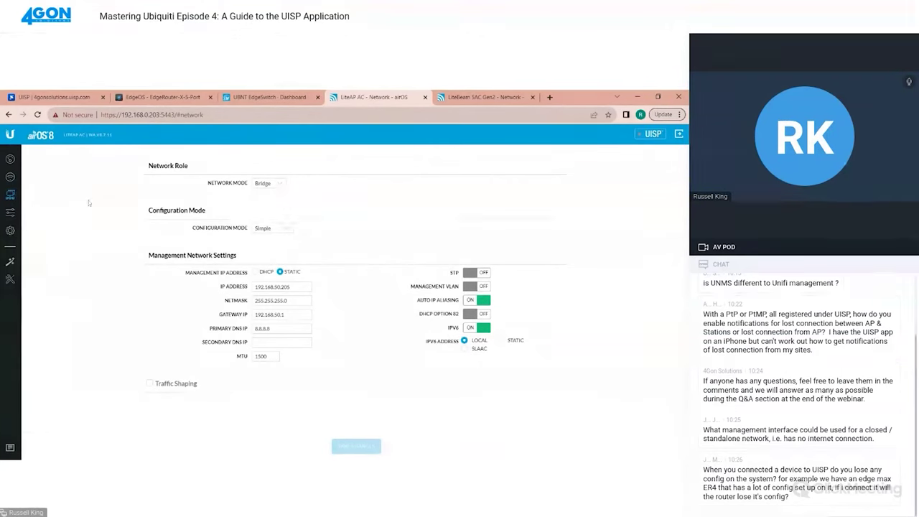
# Paste the UISP key into the LiteAP AC's UISP Controller settings in airOS and confirm it
pyautogui.click(10, 159)
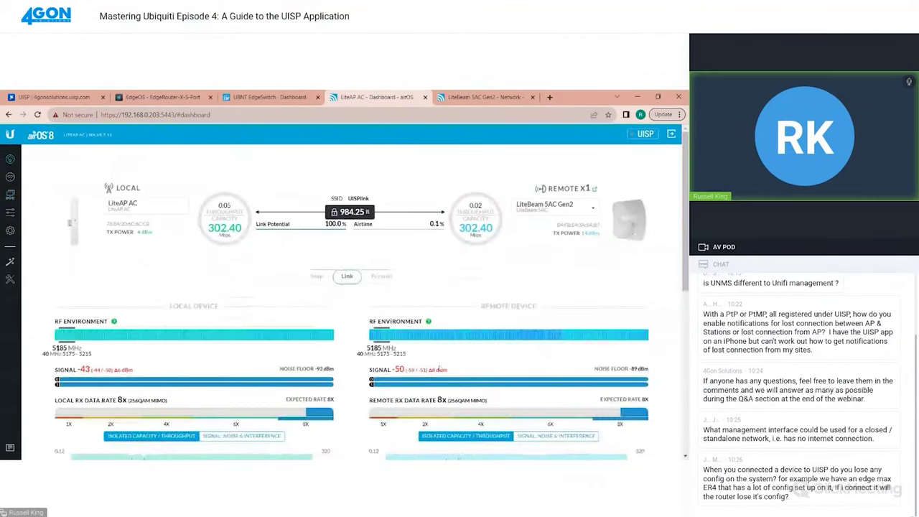
pyautogui.scroll(-2, 171, 327)
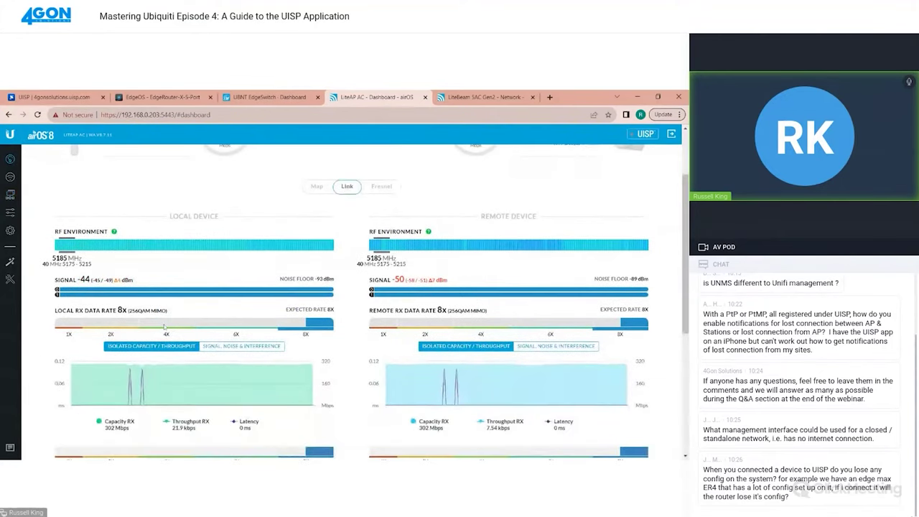
pyautogui.scroll(-4, 172, 328)
pyautogui.scroll(5, 181, 332)
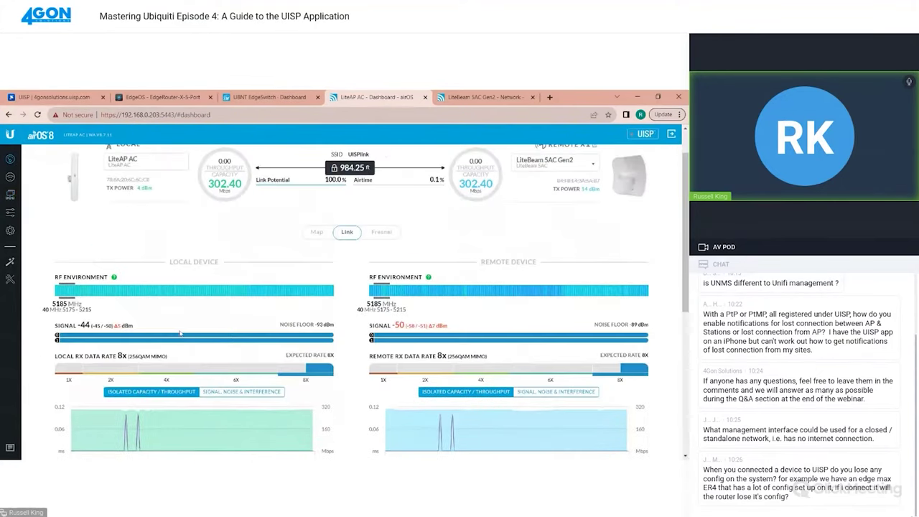
pyautogui.scroll(1, 180, 333)
pyautogui.click(645, 135)
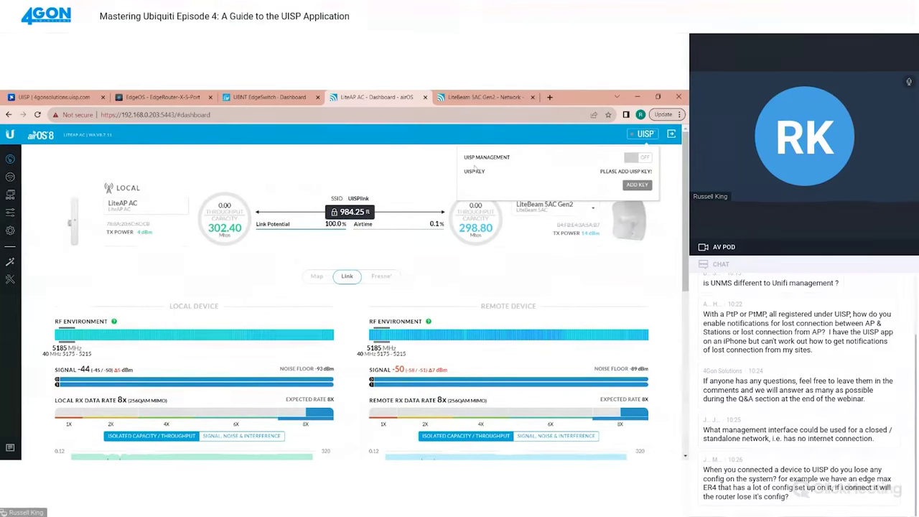
pyautogui.click(632, 186)
pyautogui.hotkey('ctrl', 'v')
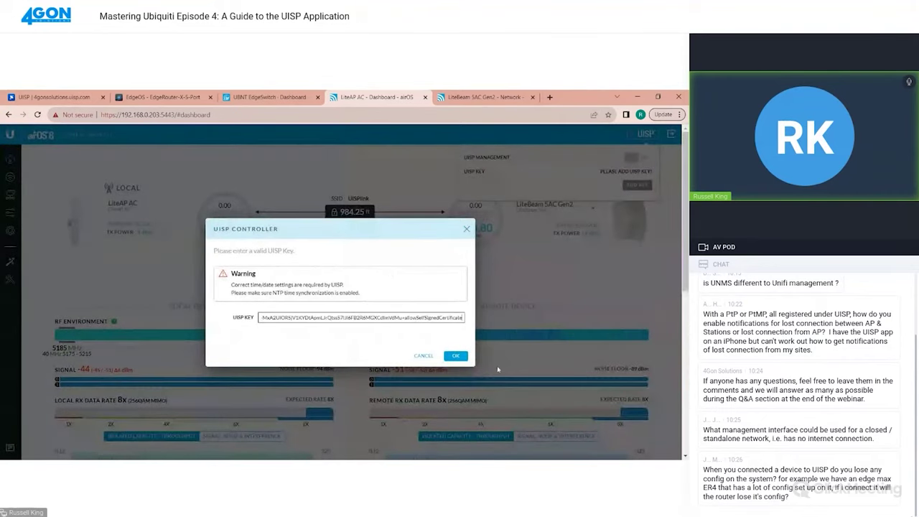
pyautogui.click(456, 356)
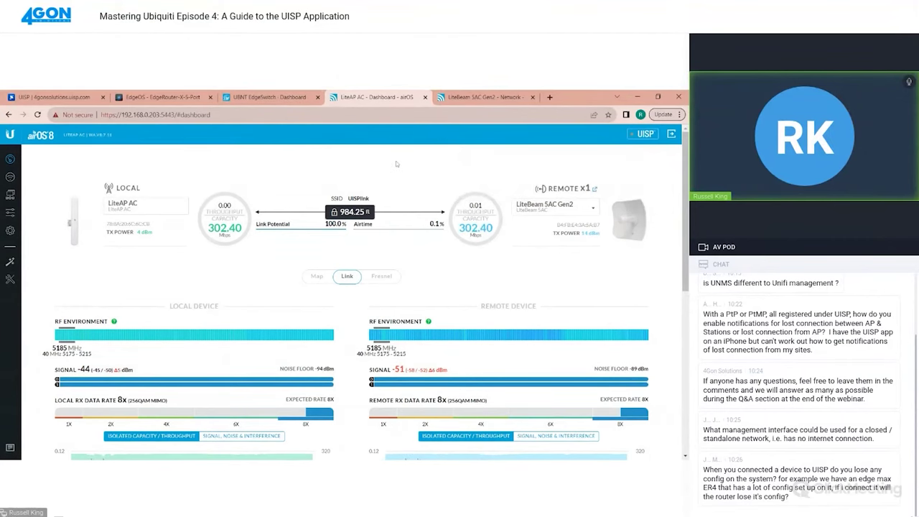
# Review the EdgeSwitch's port 4 settings, including its Advanced and STP options
pyautogui.click(54, 97)
pyautogui.click(579, 191)
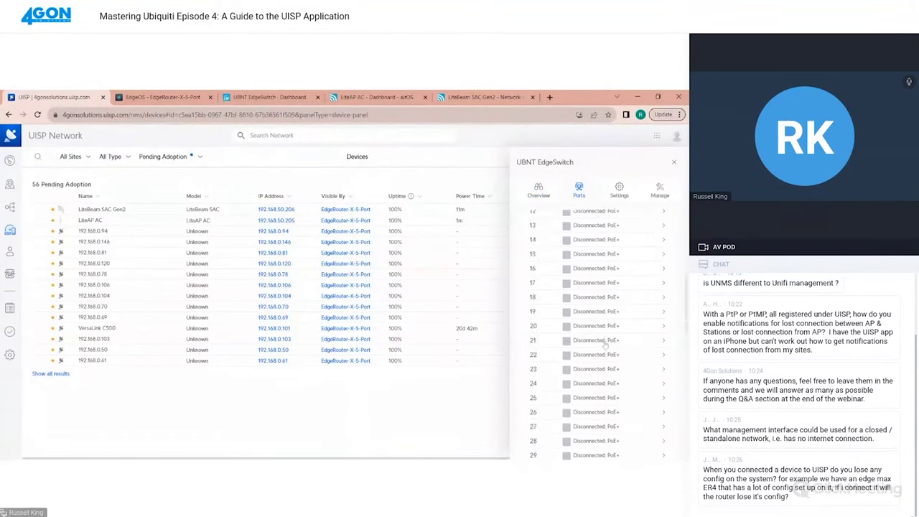
pyautogui.click(605, 344)
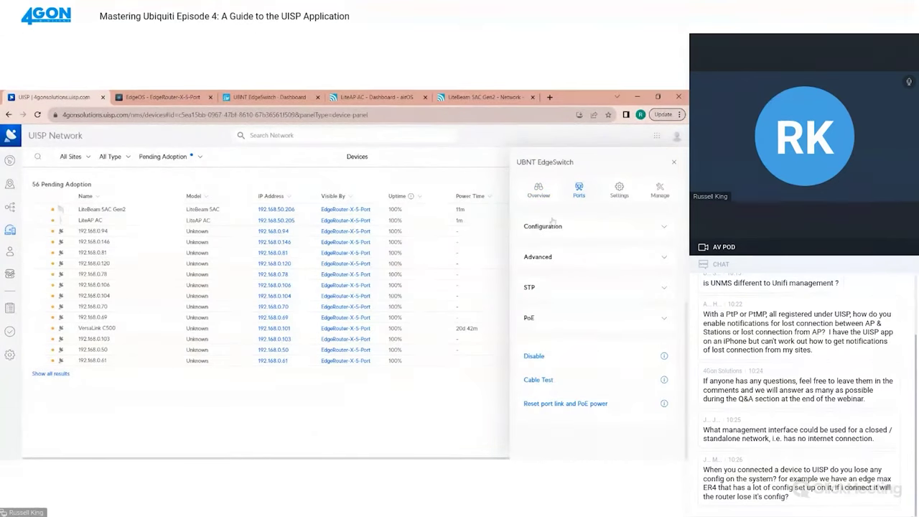
pyautogui.click(552, 258)
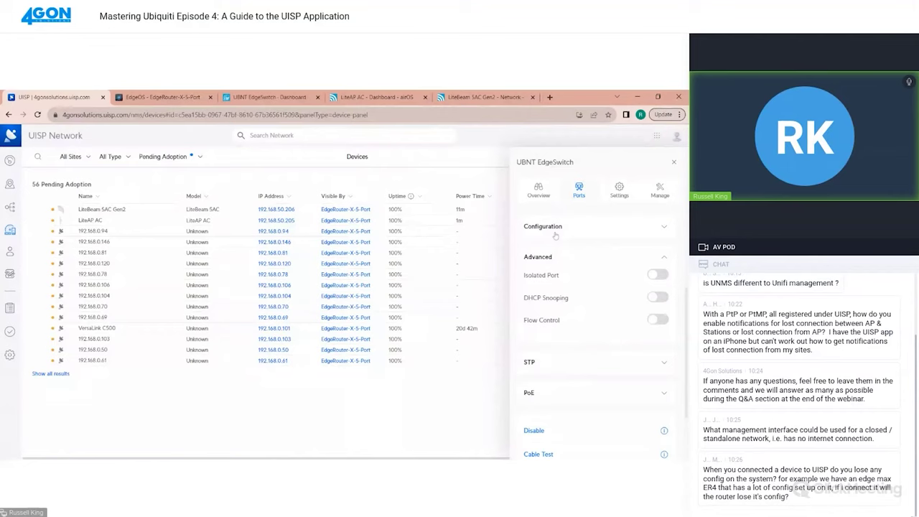
pyautogui.click(550, 352)
pyautogui.scroll(-1, 549, 349)
pyautogui.scroll(-2, 561, 315)
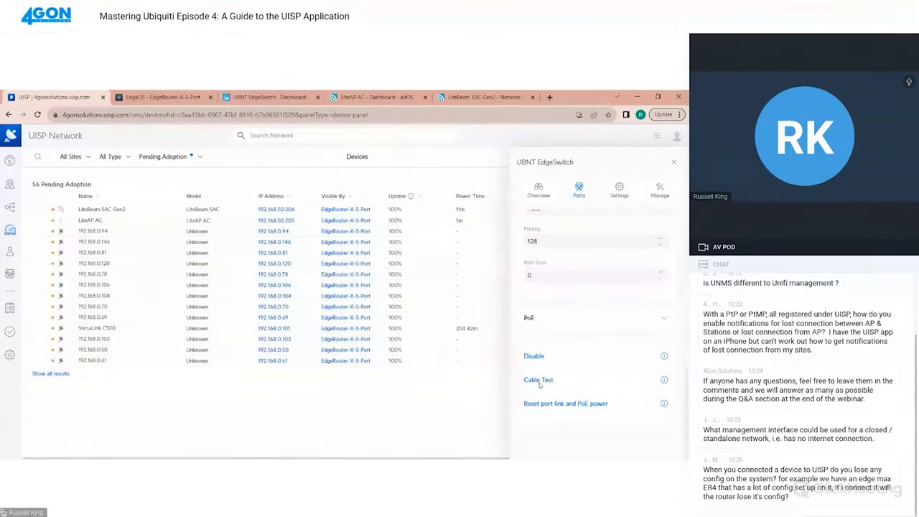
pyautogui.scroll(3, 597, 407)
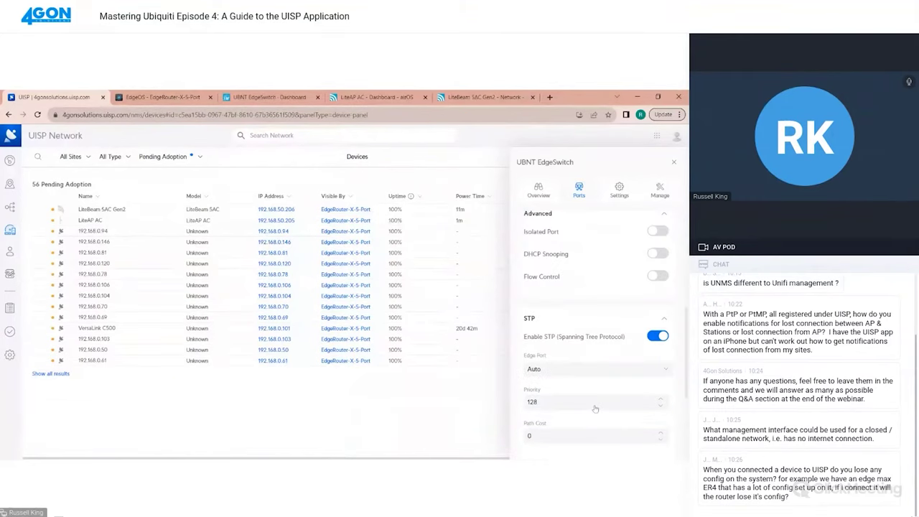
# Review the EdgeSwitch's NTP, web, SSH and discovery settings, then its management options
pyautogui.click(619, 189)
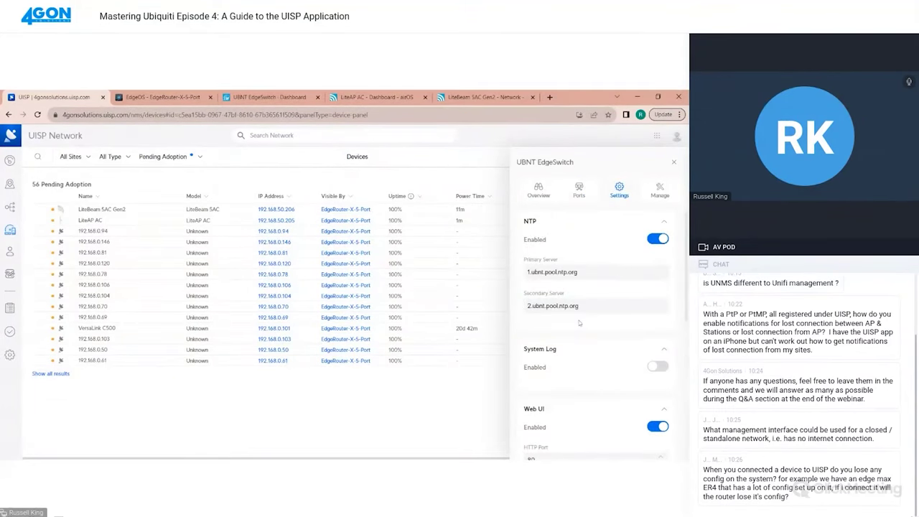
pyautogui.scroll(-5, 578, 323)
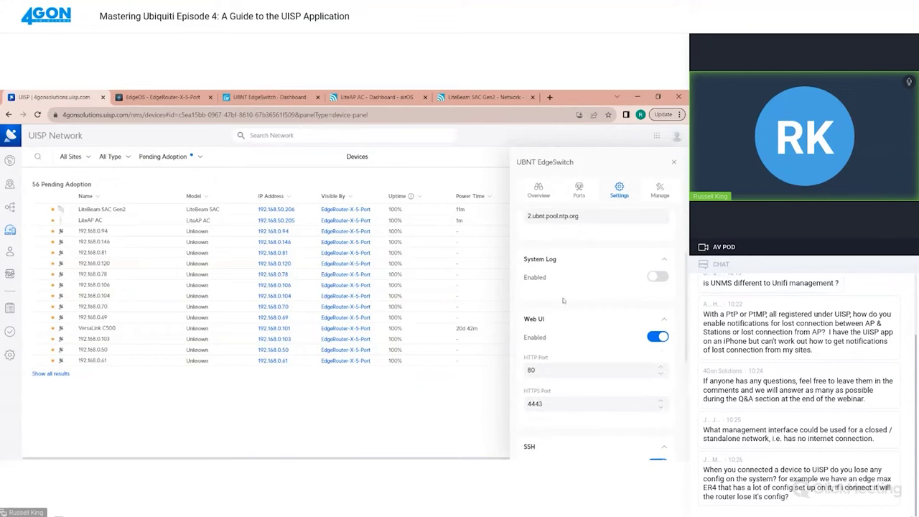
pyautogui.scroll(-3, 554, 342)
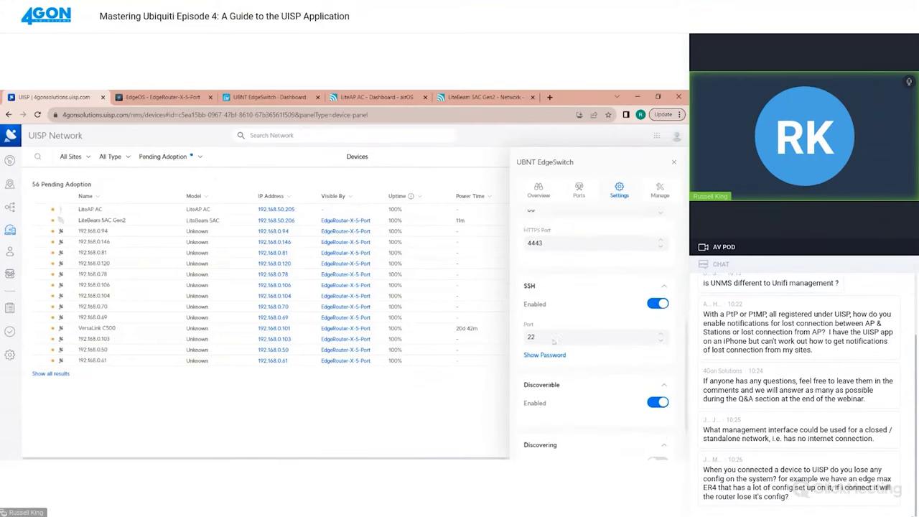
pyautogui.scroll(-1, 614, 409)
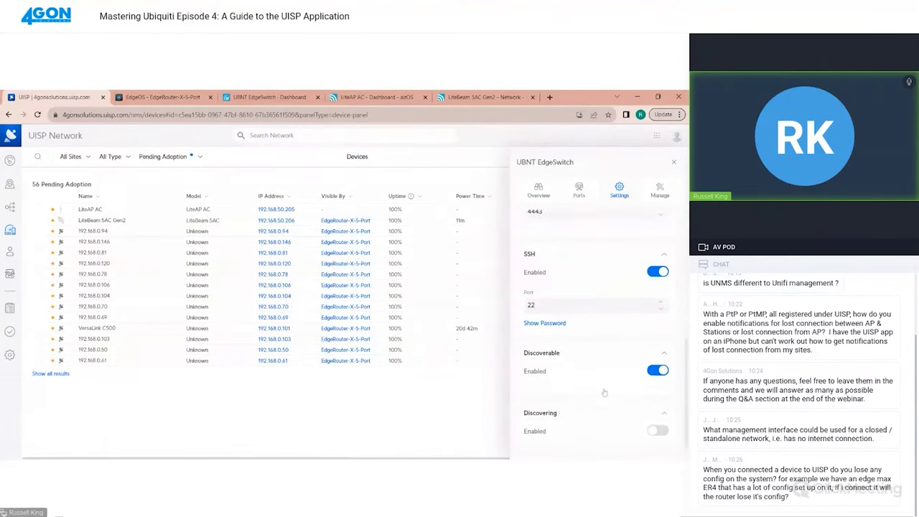
pyautogui.click(660, 190)
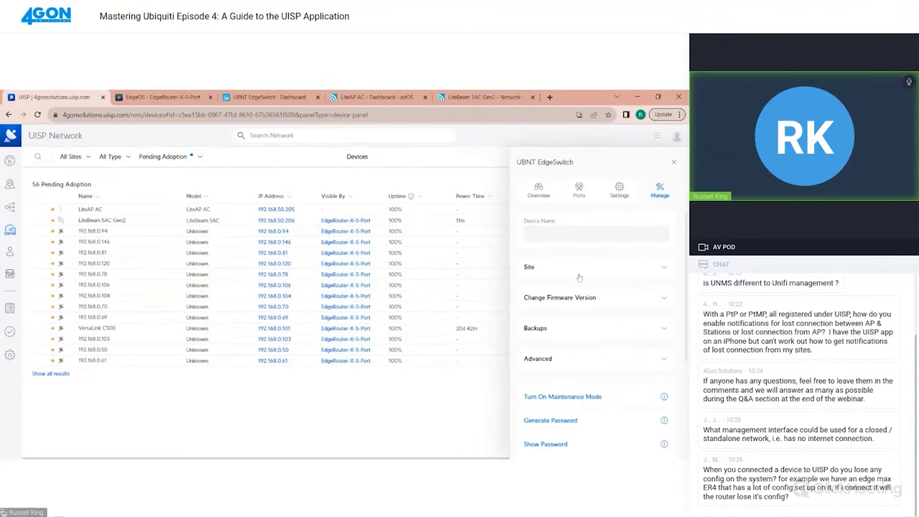
# Confirm under Site that the EdgeSwitch belongs to POP, then close its details panel
pyautogui.click(542, 270)
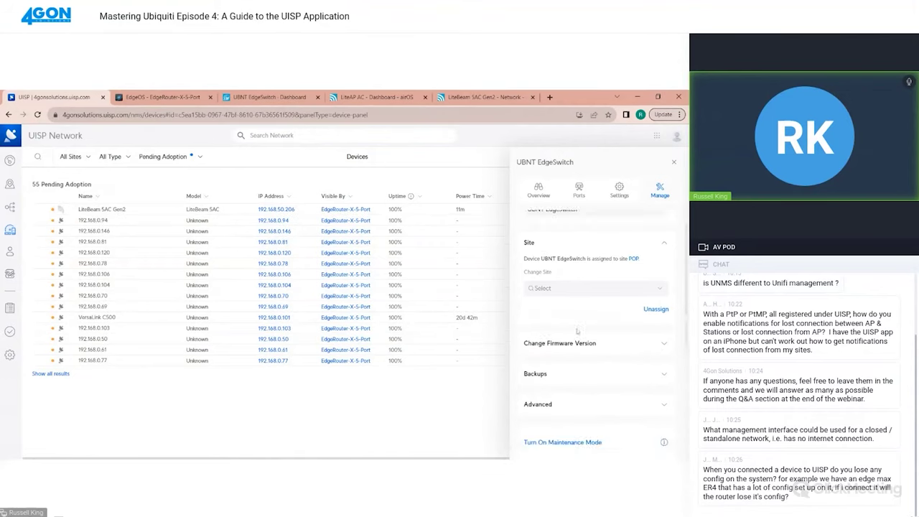
pyautogui.scroll(-1, 577, 331)
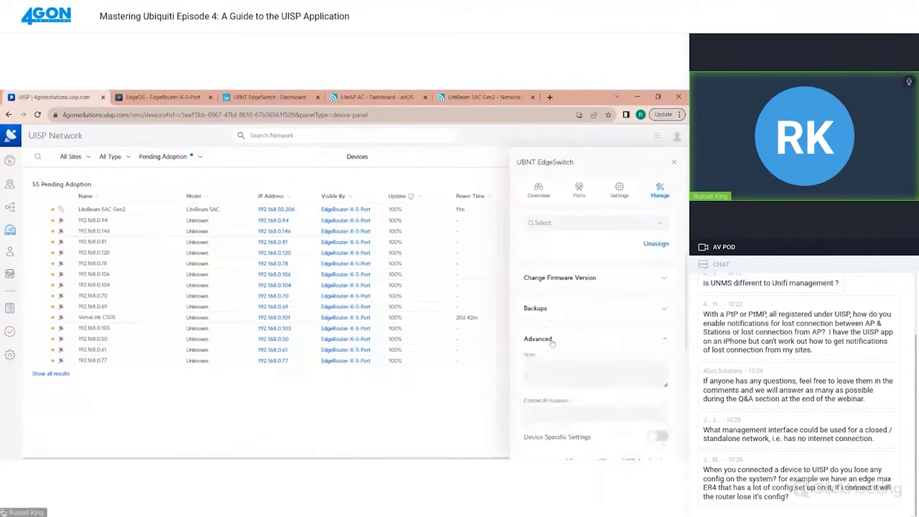
pyautogui.scroll(-2, 553, 334)
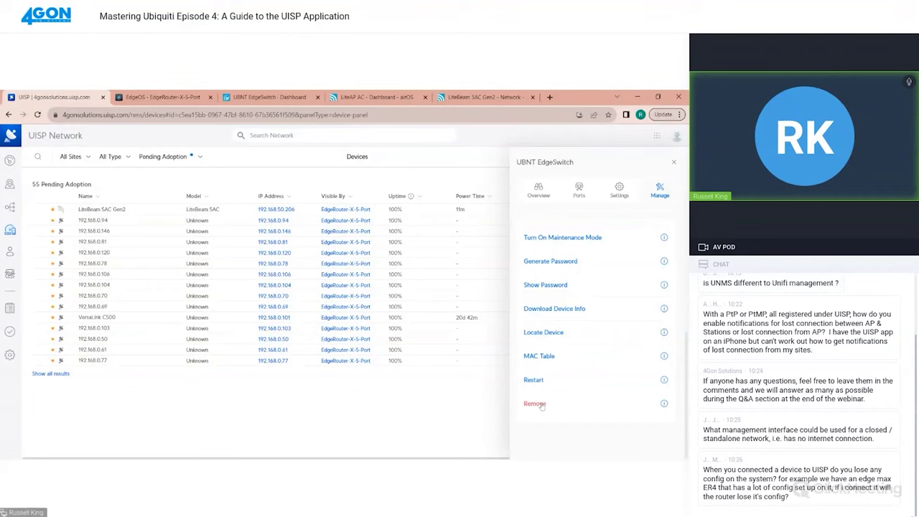
pyautogui.click(676, 163)
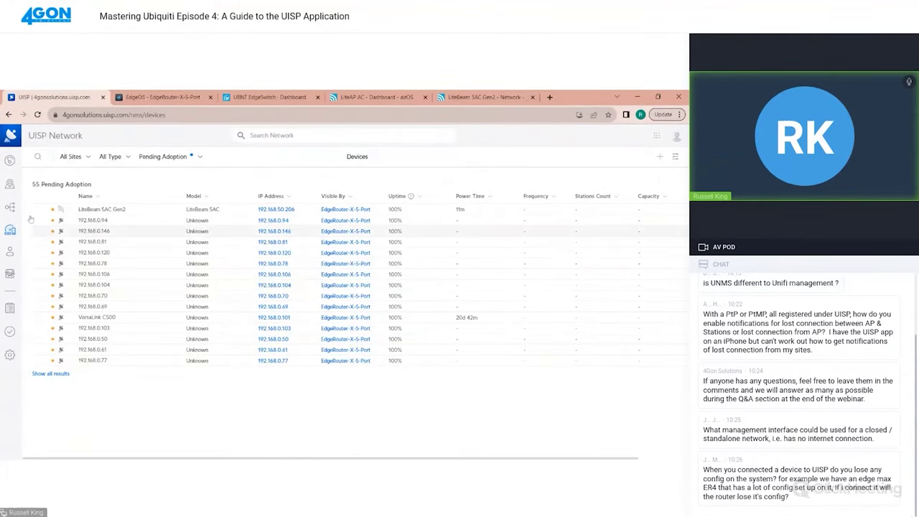
# Change the device status filter from Pending Adoption to All Status
pyautogui.click(10, 207)
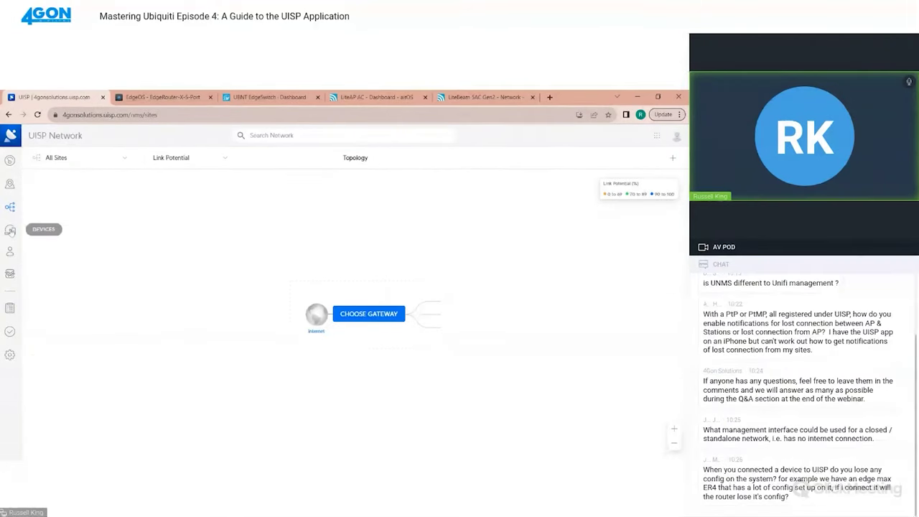
pyautogui.click(10, 230)
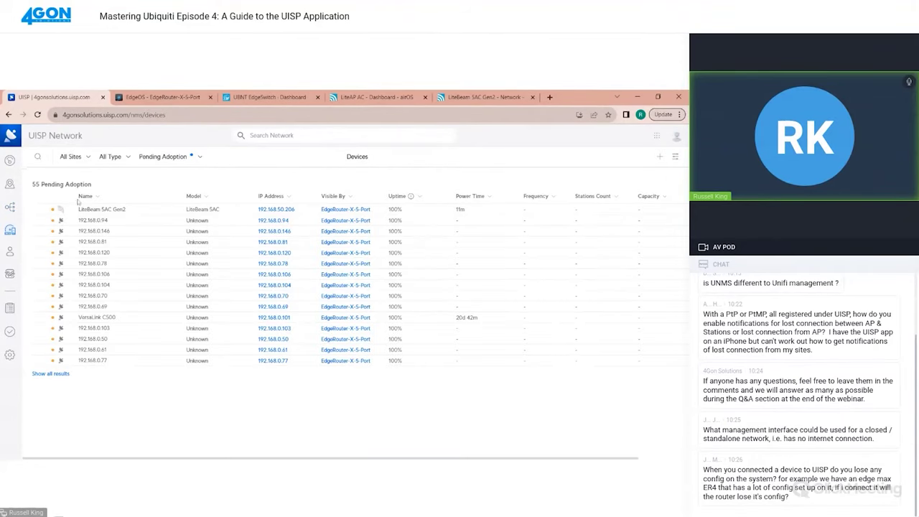
pyautogui.click(159, 158)
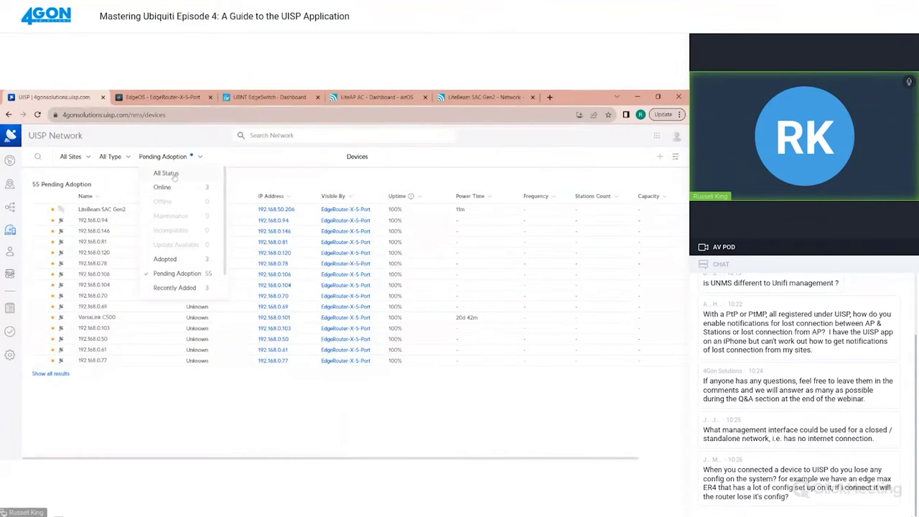
pyautogui.click(172, 175)
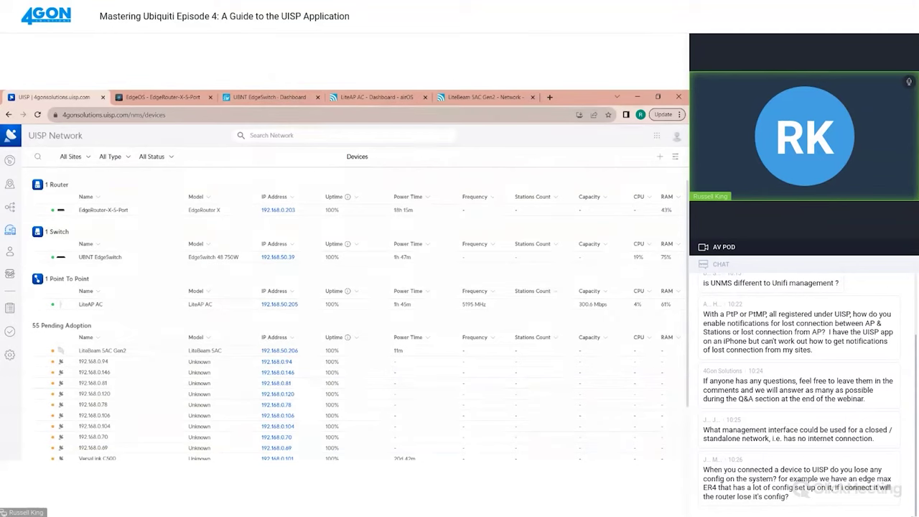
# Open the POP site's details on the network map
pyautogui.click(10, 185)
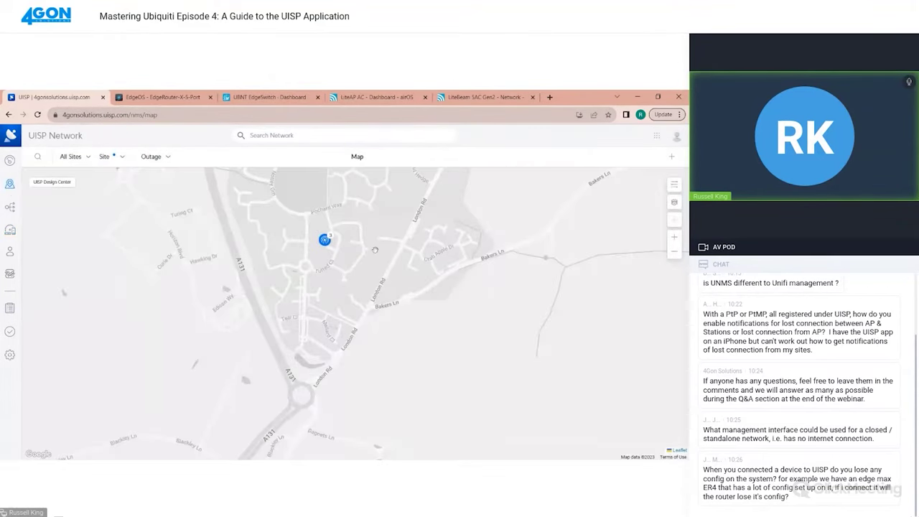
pyautogui.click(325, 240)
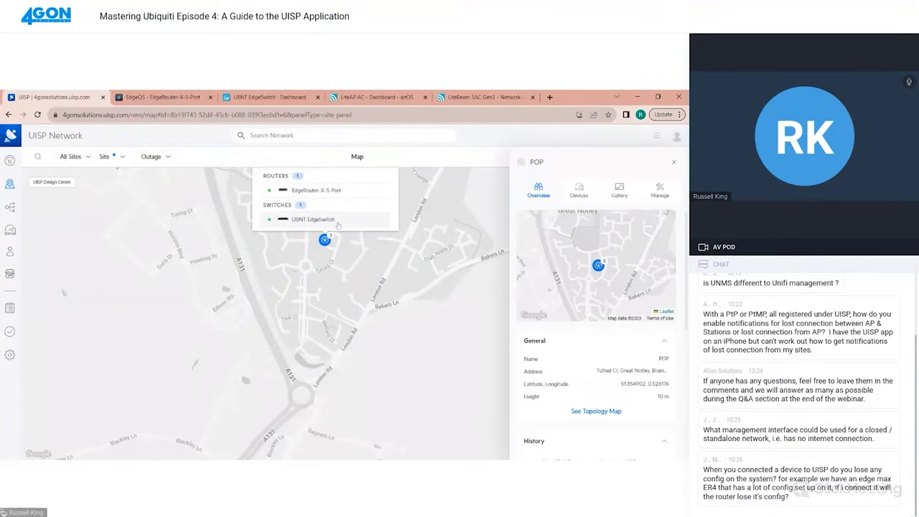
pyautogui.click(113, 219)
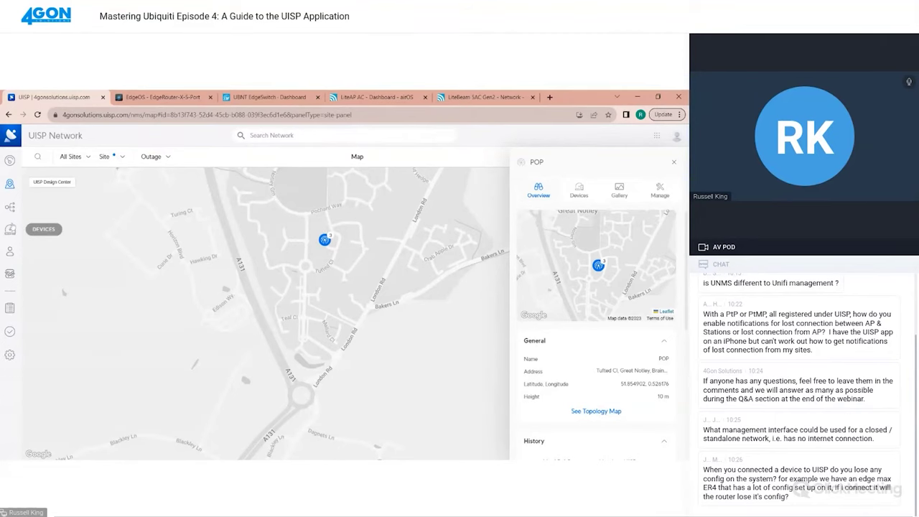
# Save POP's EdgeRouter-X-5-Port Internet interface as gateway, then link the LiteAP AC to the EdgeSwitch
pyautogui.click(10, 206)
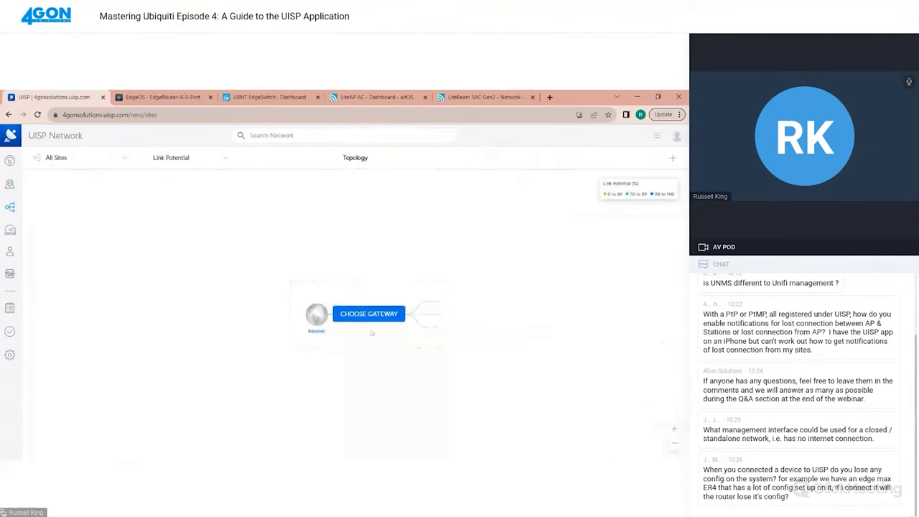
pyautogui.click(368, 314)
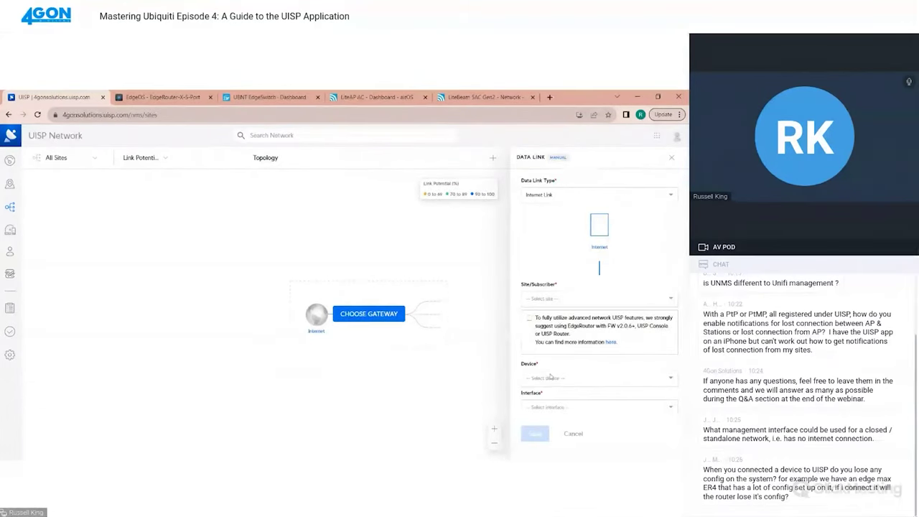
pyautogui.click(552, 377)
pyautogui.click(553, 302)
pyautogui.click(545, 331)
pyautogui.click(548, 378)
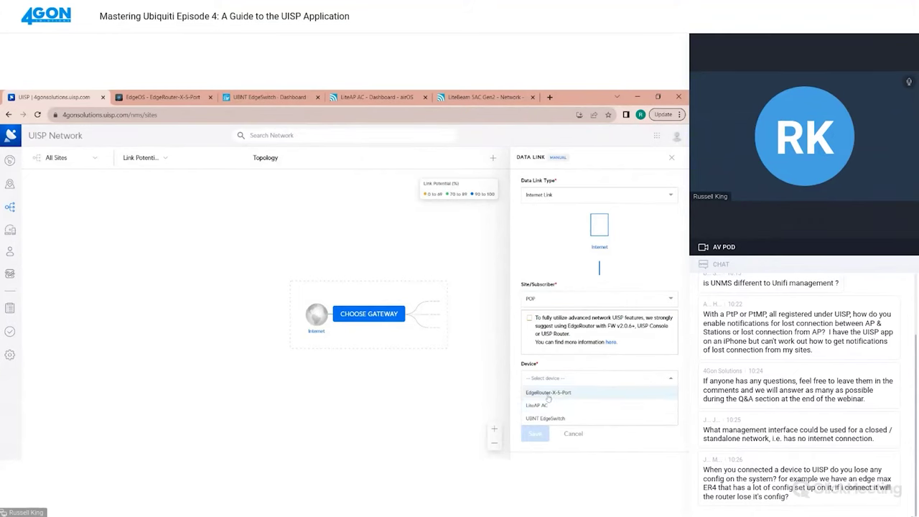
pyautogui.click(550, 391)
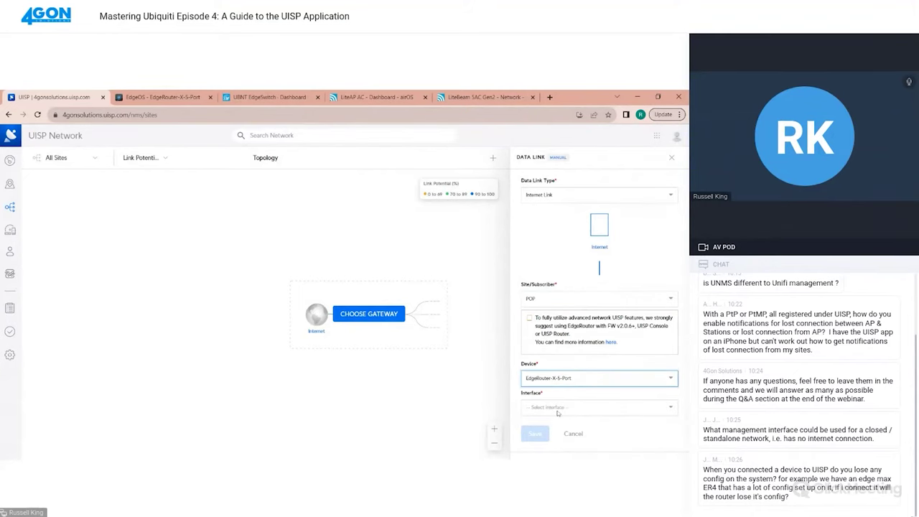
pyautogui.click(558, 408)
pyautogui.click(550, 424)
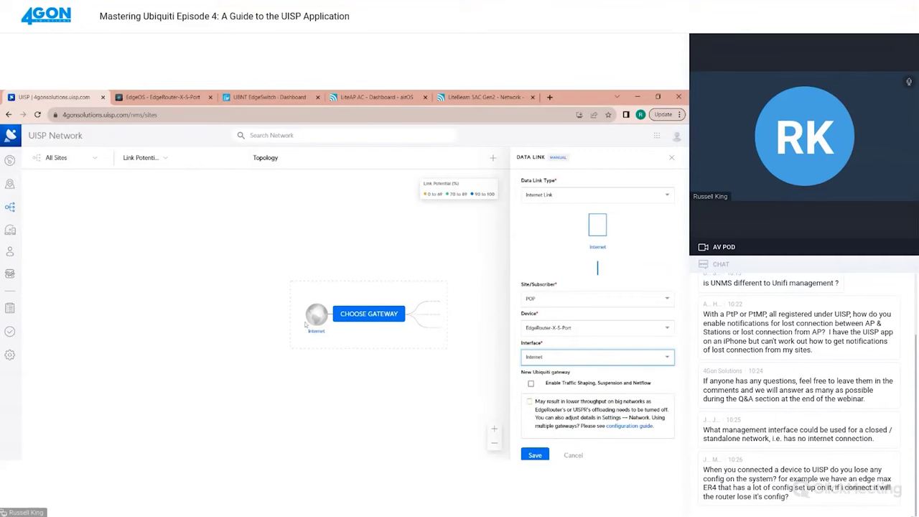
pyautogui.scroll(-1, 549, 427)
pyautogui.click(540, 442)
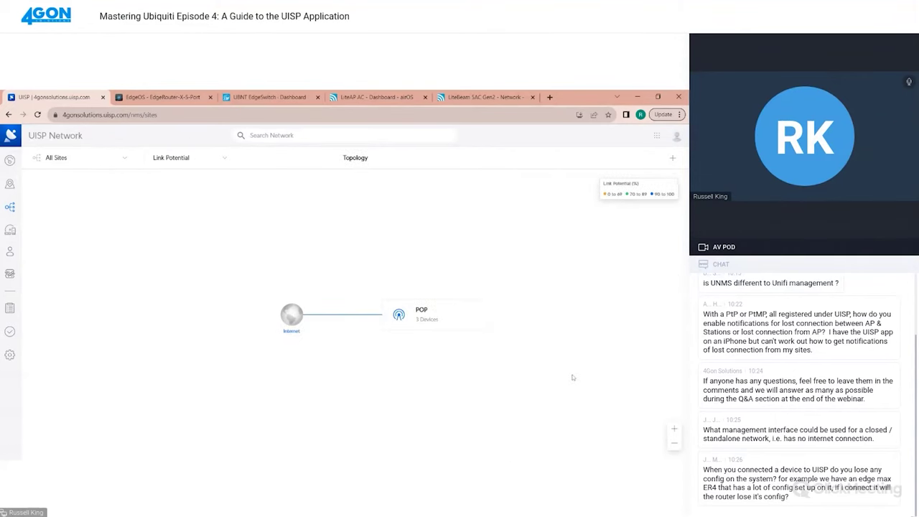
pyautogui.click(399, 316)
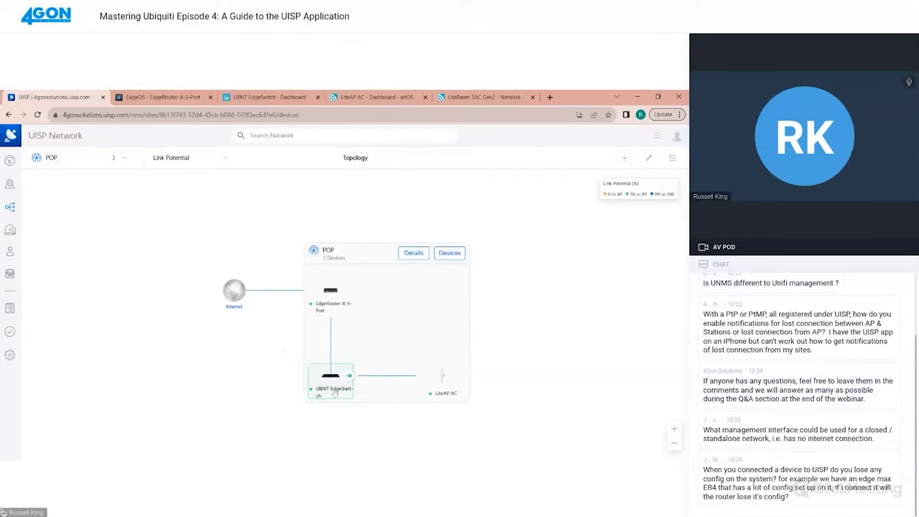
pyautogui.moveTo(453, 379); pyautogui.dragTo(331, 374)
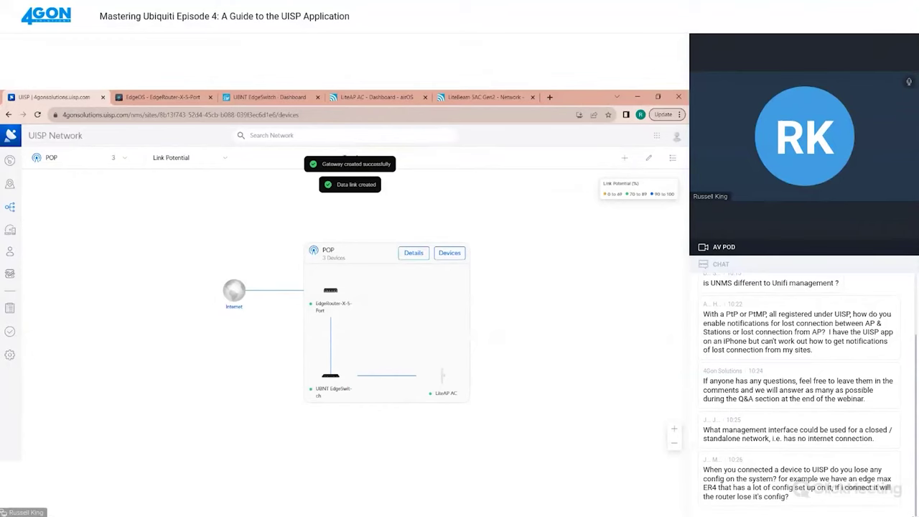
# On the LiteBeam 5AC Gen2 airOS page, add the pasted UISP connection key
pyautogui.click(481, 96)
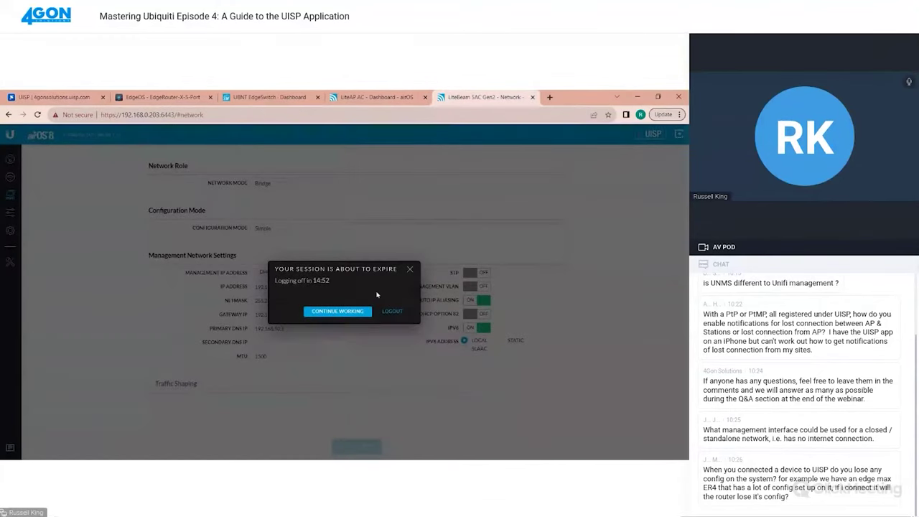
pyautogui.click(338, 312)
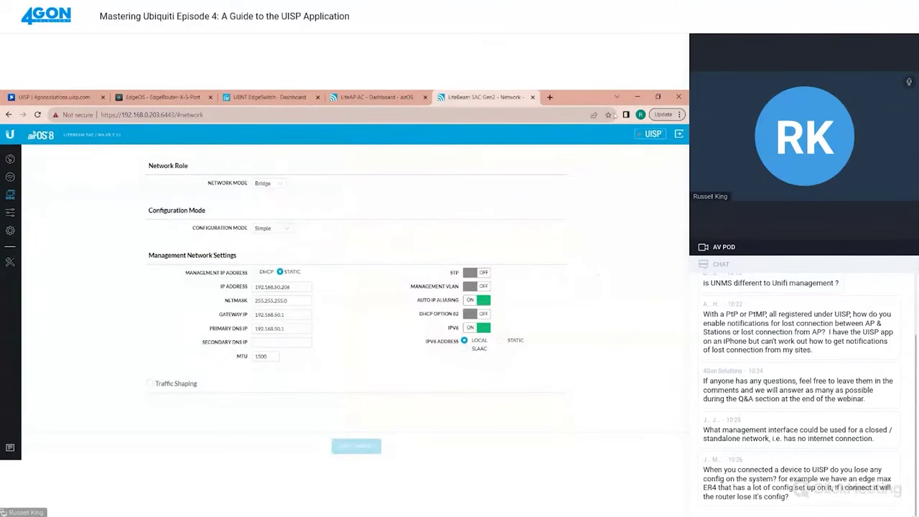
pyautogui.click(653, 134)
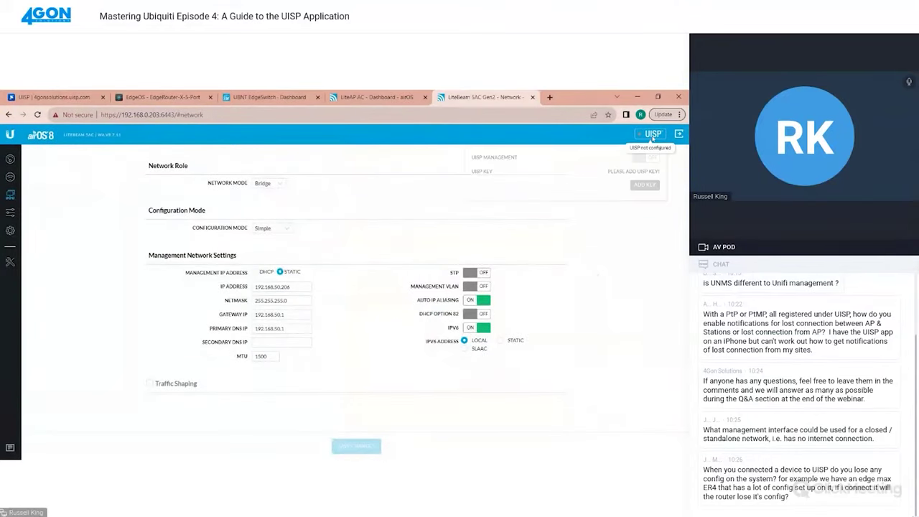
pyautogui.click(646, 185)
pyautogui.hotkey('ctrl', 'v')
pyautogui.click(459, 356)
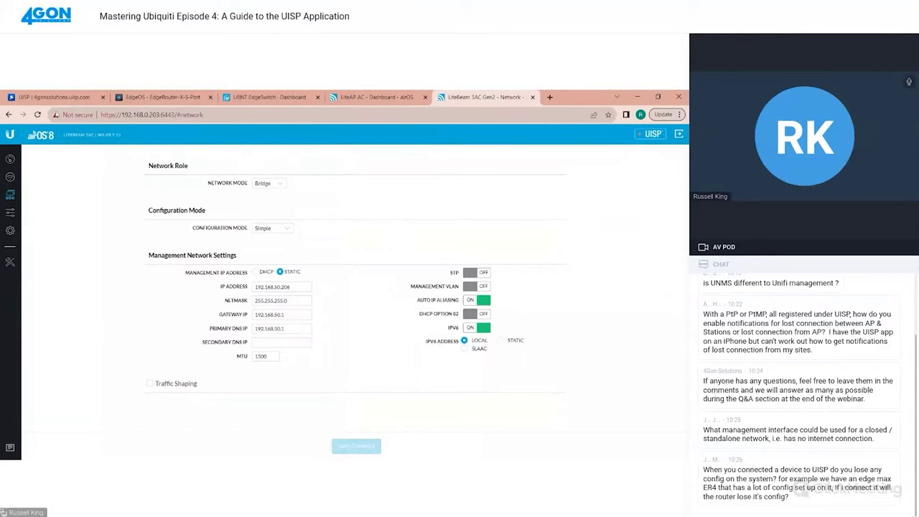
# Verify the LiteBeam's UISP Management shows ON, then return to the UISP topology
pyautogui.click(57, 97)
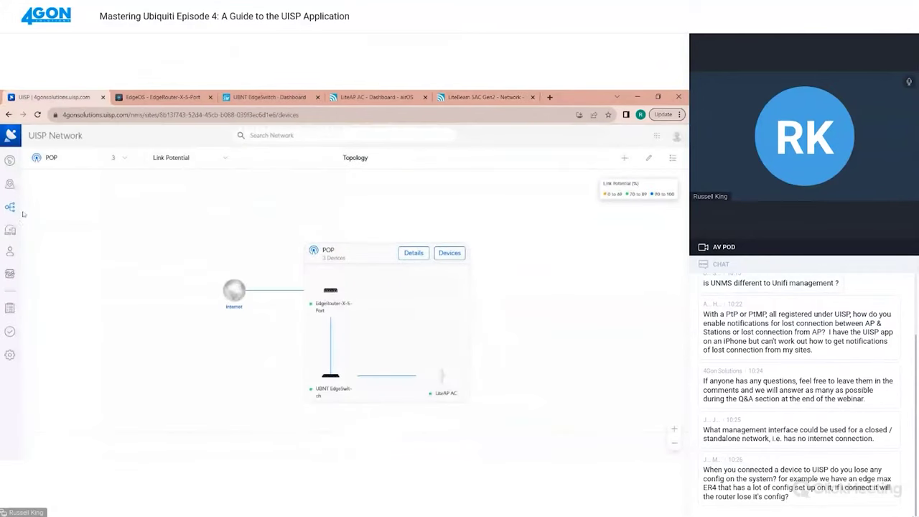
pyautogui.click(485, 96)
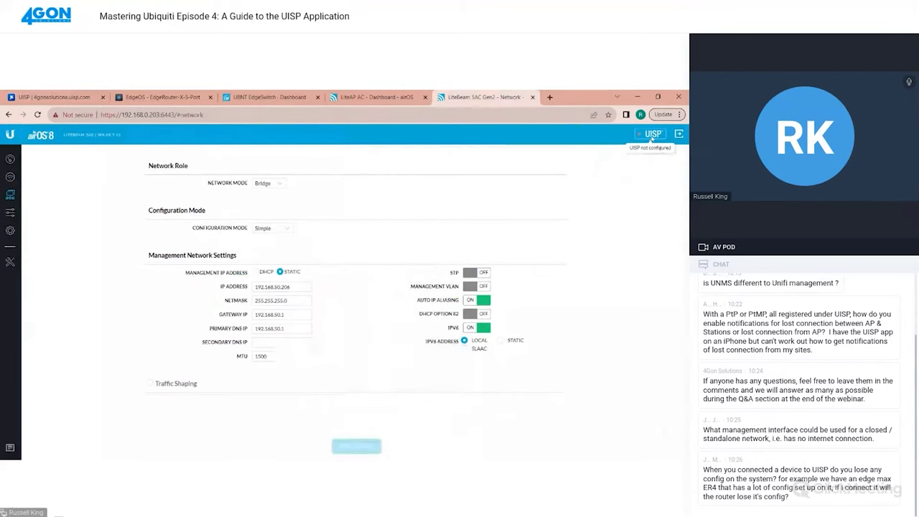
pyautogui.click(652, 135)
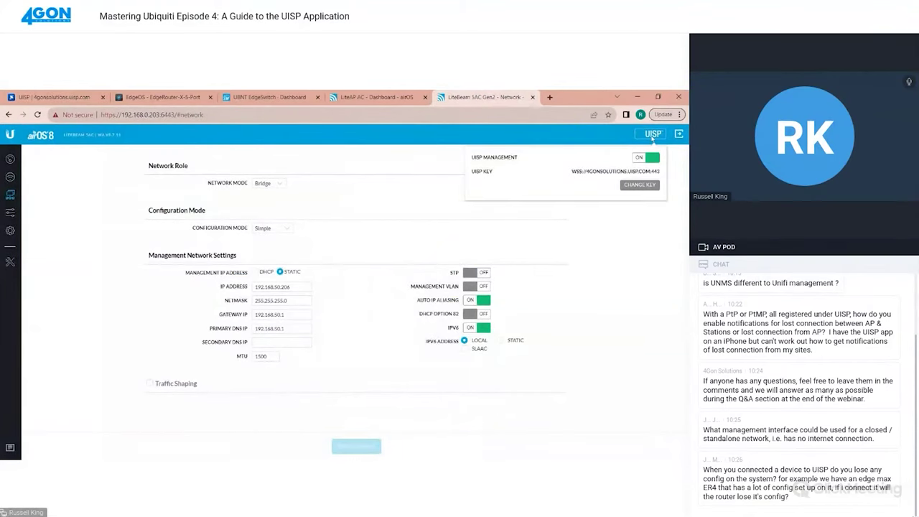
pyautogui.click(48, 97)
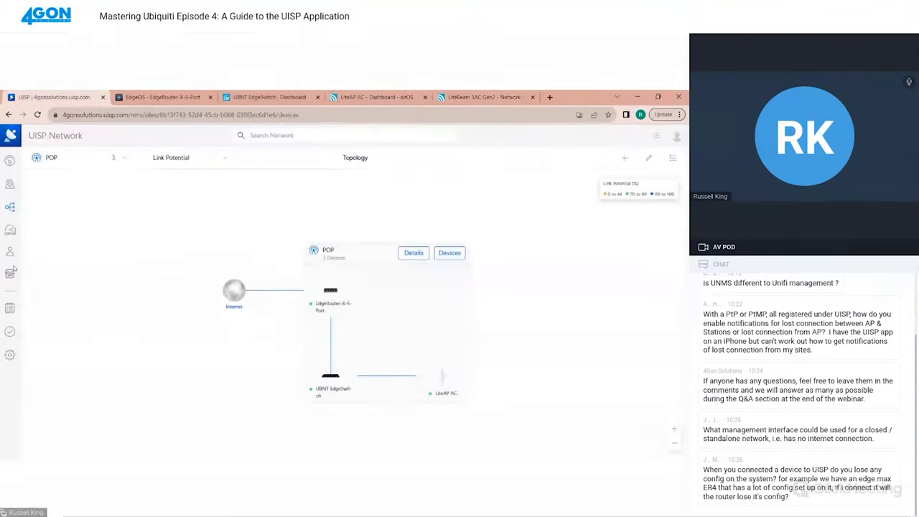
# Open the subscriber's detail view from the Subscribers list
pyautogui.click(10, 230)
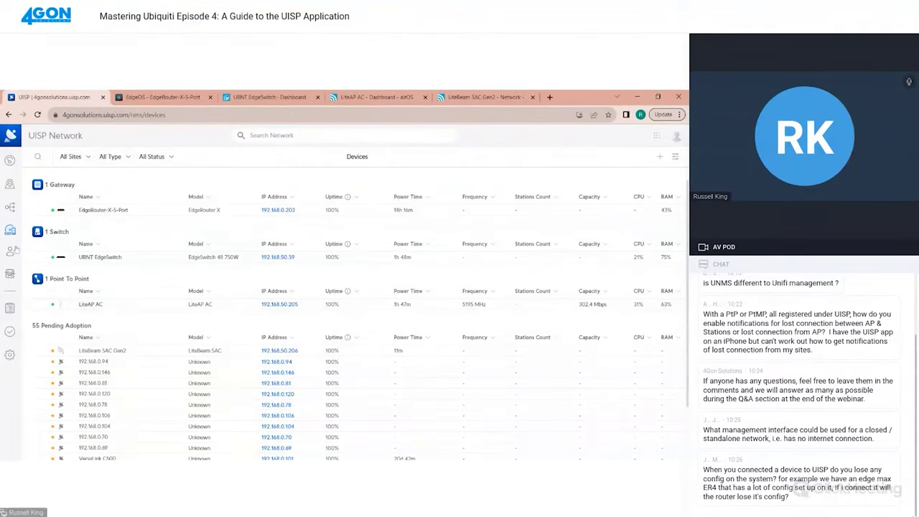
pyautogui.click(12, 252)
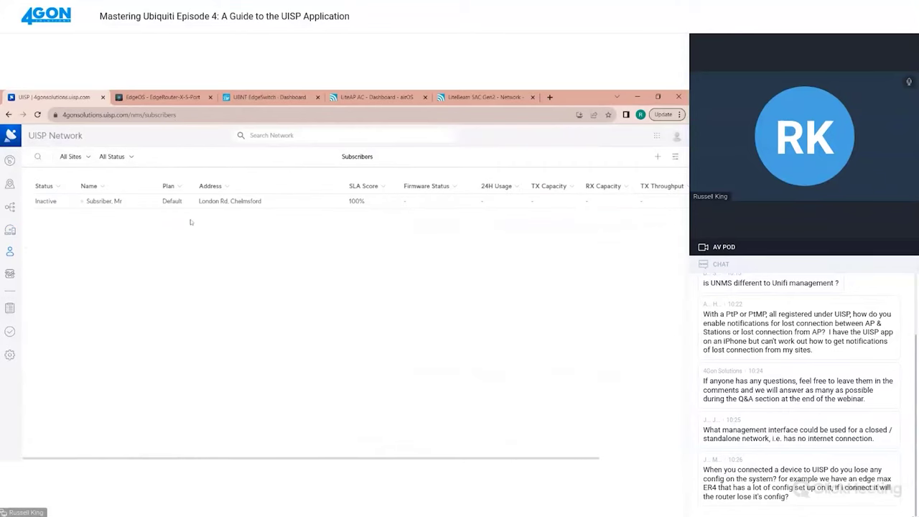
pyautogui.click(103, 204)
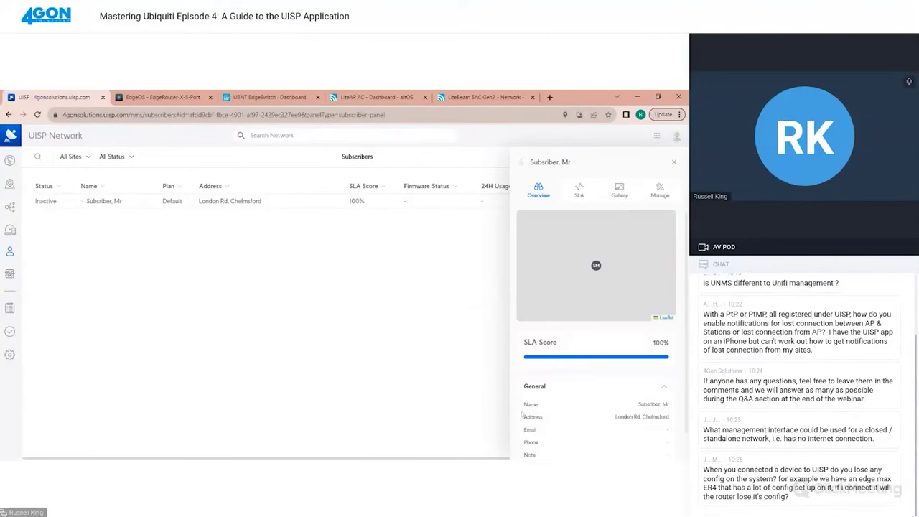
pyautogui.scroll(-1, 546, 406)
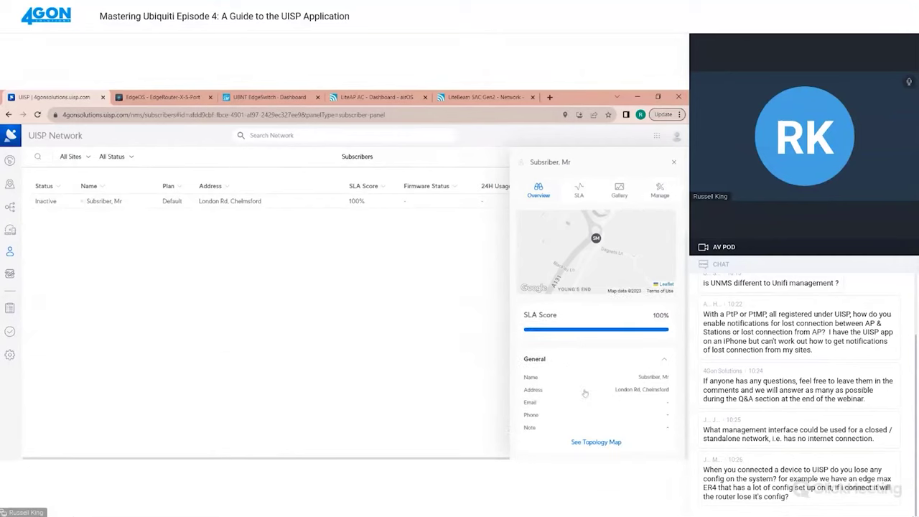
pyautogui.scroll(1, 585, 393)
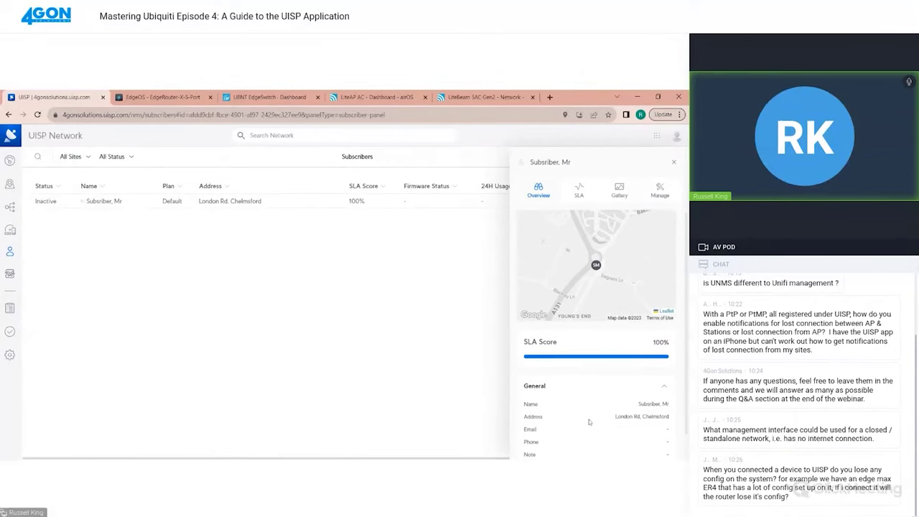
# Expand Devices under Manage, start then cancel adding a device, and close the panel
pyautogui.click(651, 186)
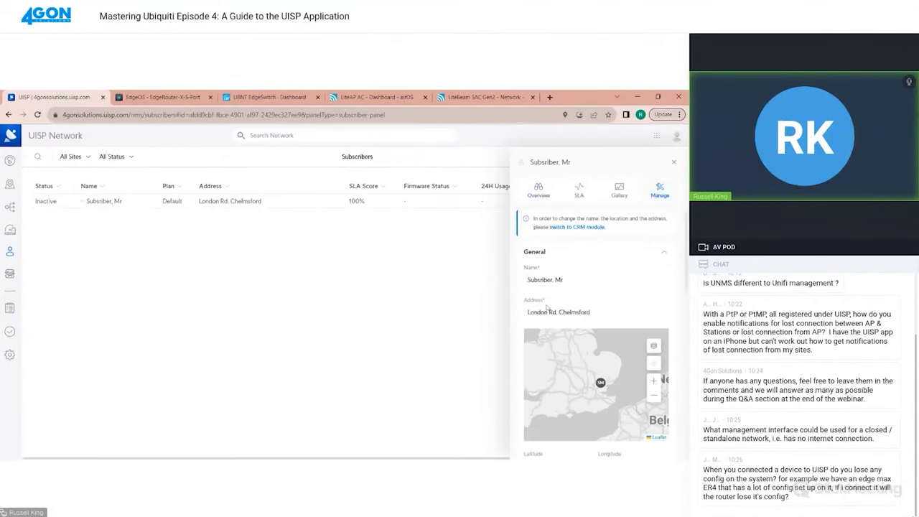
pyautogui.scroll(-5, 547, 308)
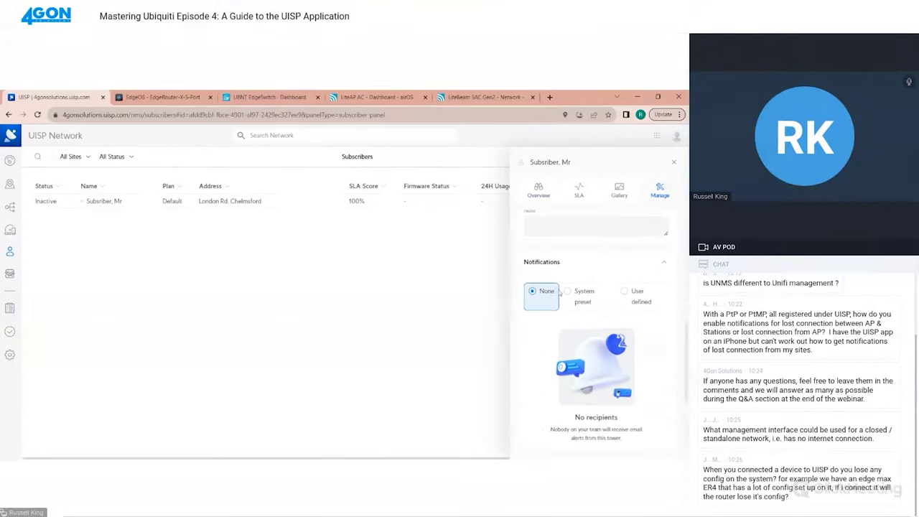
pyautogui.scroll(-4, 559, 293)
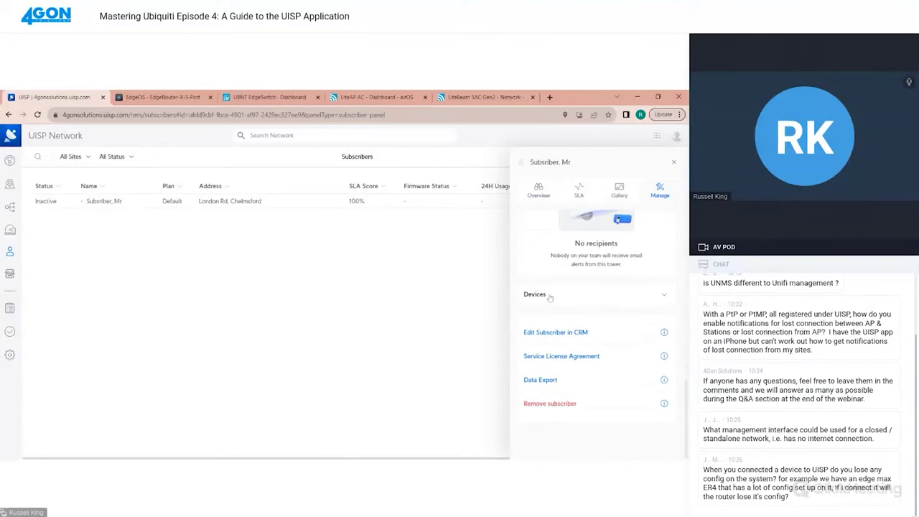
pyautogui.click(550, 298)
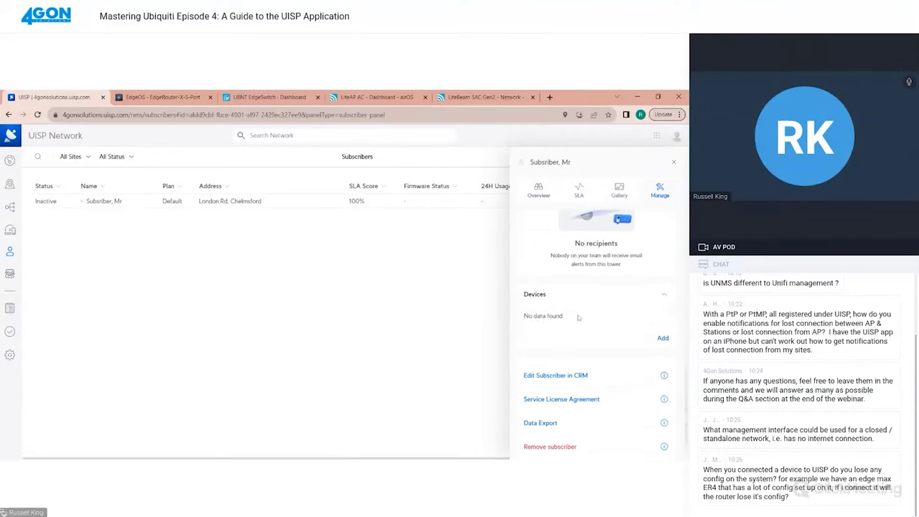
pyautogui.click(659, 339)
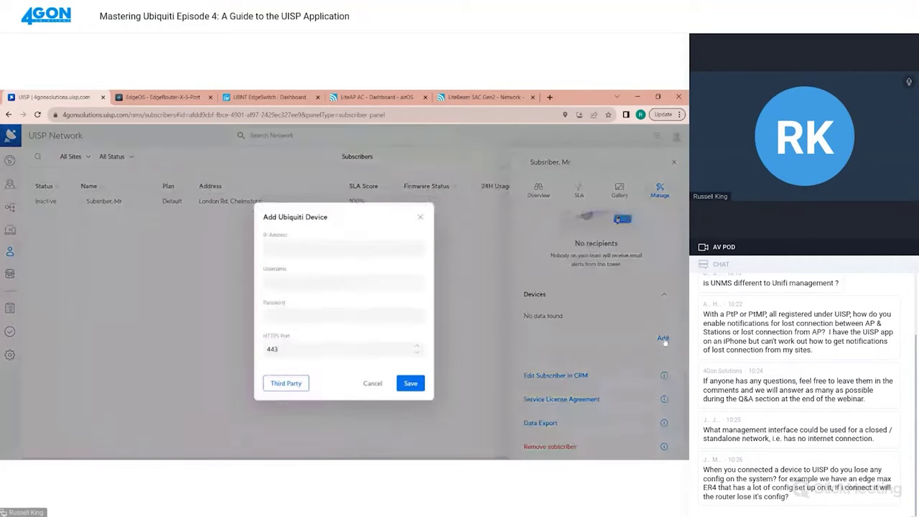
pyautogui.click(370, 374)
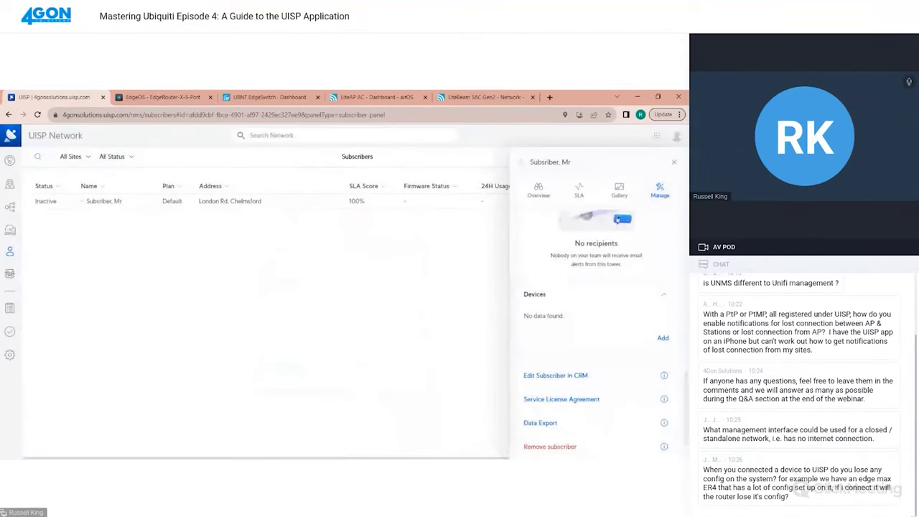
pyautogui.click(674, 164)
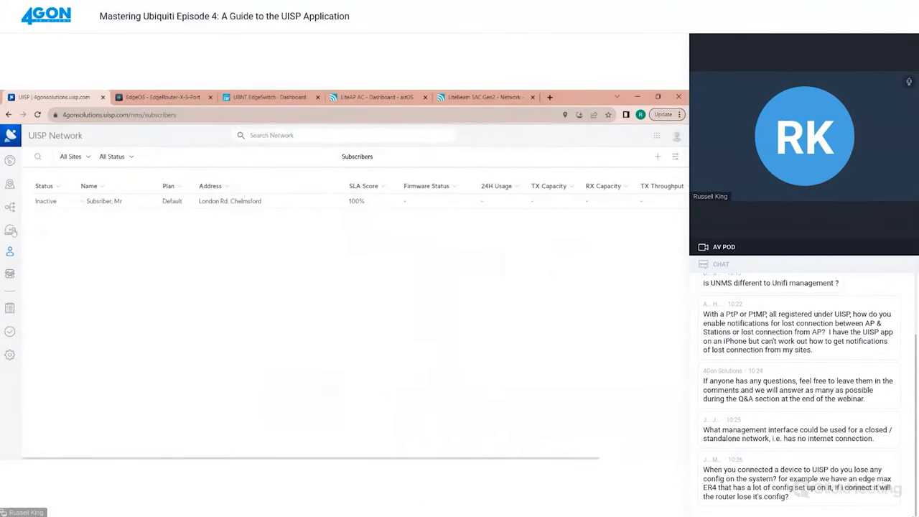
# Assign the pending LiteBeam SAC Gen2 to the demo subscriber via Assign Site/Subscriber
pyautogui.click(10, 230)
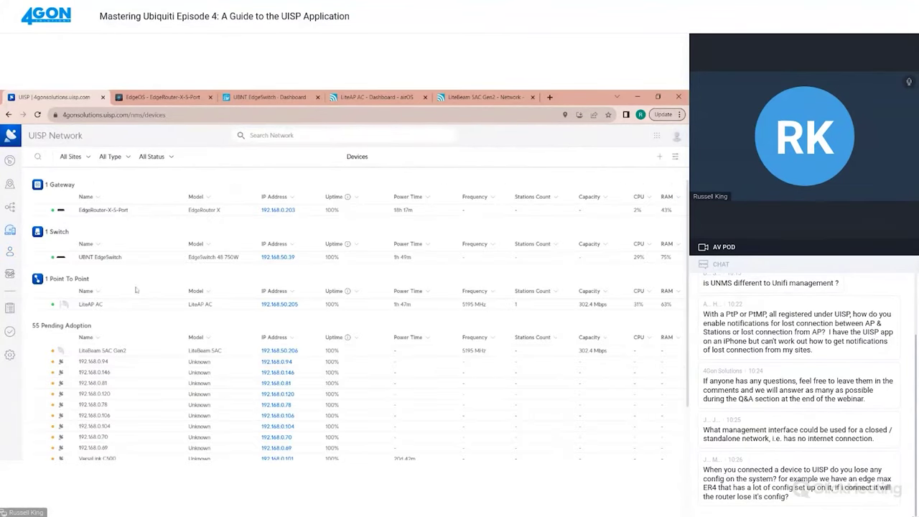
pyautogui.click(119, 353)
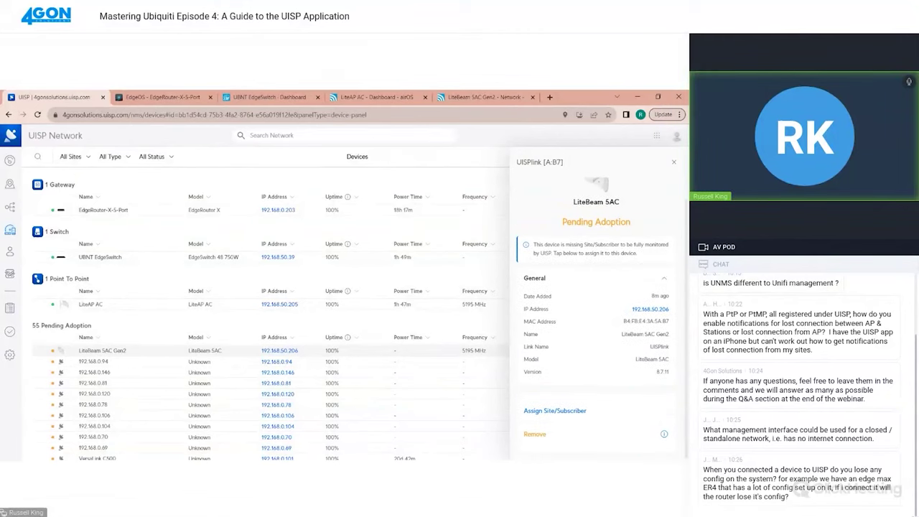
pyautogui.click(573, 411)
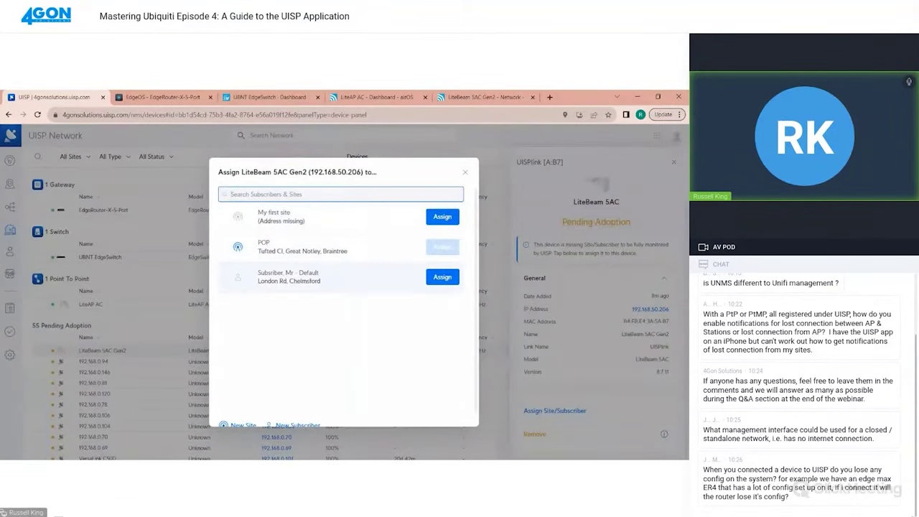
pyautogui.click(452, 282)
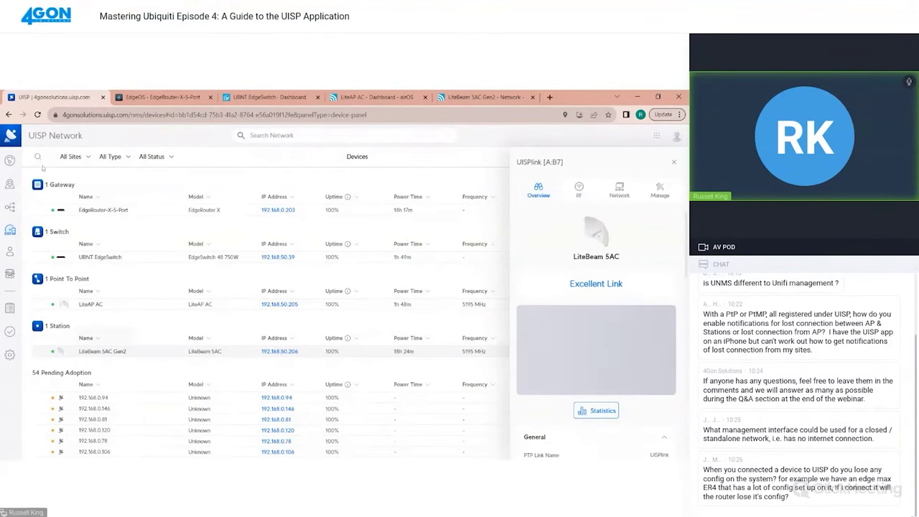
# Open a terminal on the EdgeRouter-X-5-Port and log in, retrying after a mistyped username
pyautogui.click(101, 210)
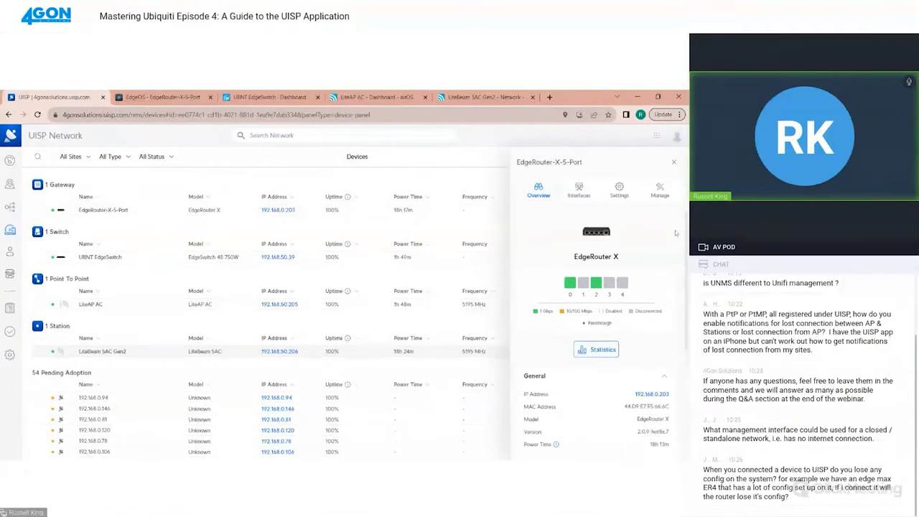
pyautogui.click(660, 190)
pyautogui.scroll(-3, 547, 396)
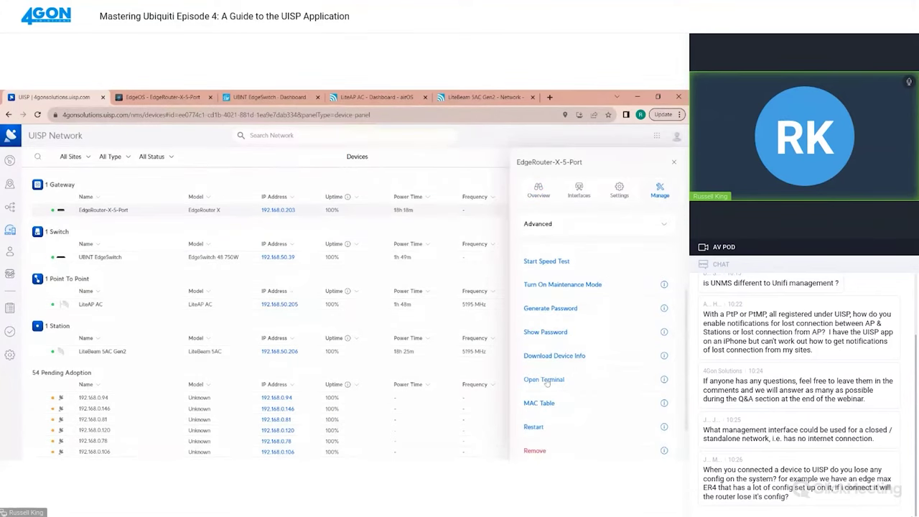
pyautogui.click(546, 380)
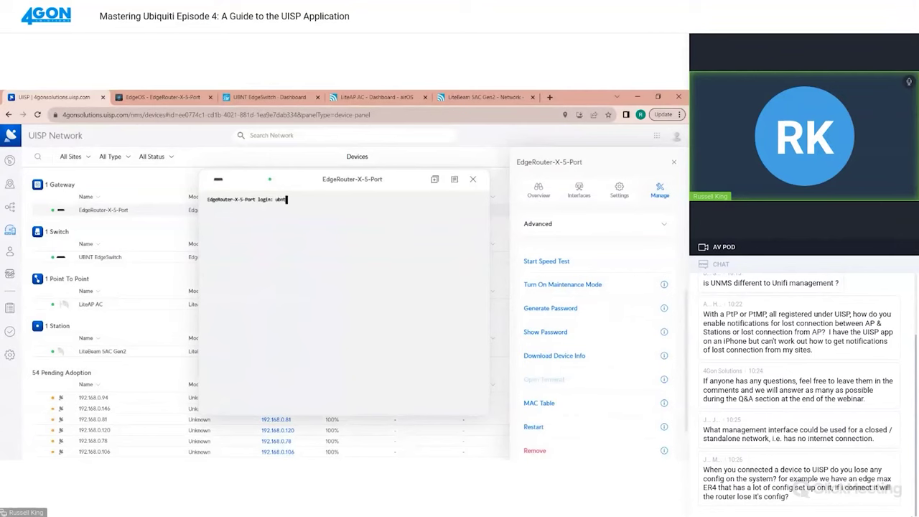
pyautogui.write('ubnt ubnt')
pyautogui.press('Return')
pyautogui.click(473, 179)
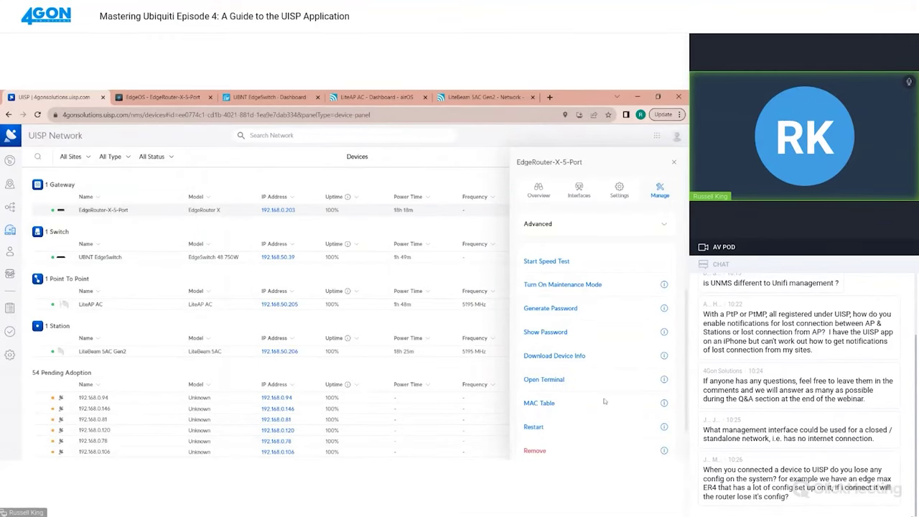
pyautogui.click(549, 381)
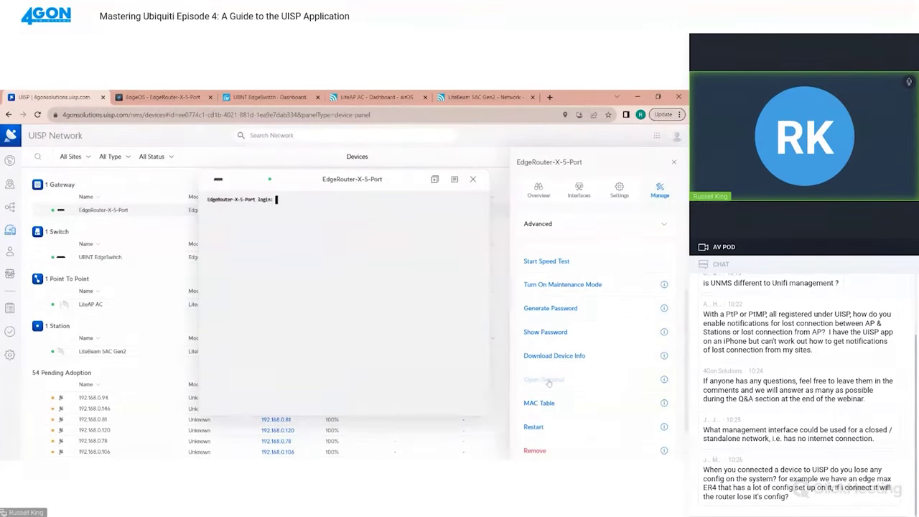
pyautogui.write('ubnt')
pyautogui.press('Return')
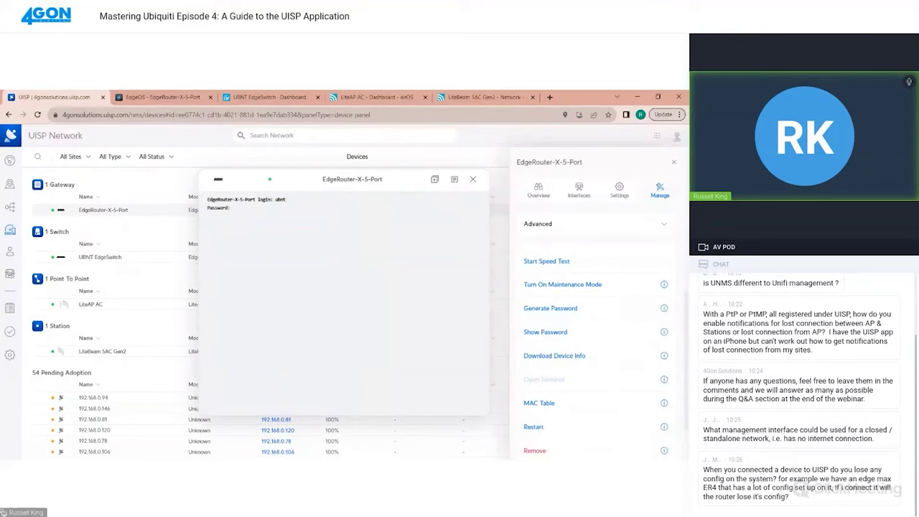
pyautogui.press('Return')
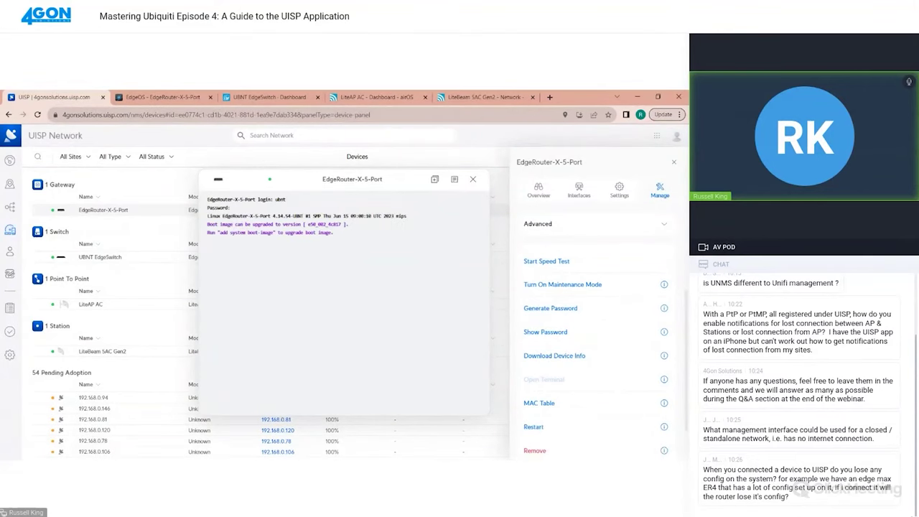
# Ping 192.168.60.1 from the router, stop it for 0% loss stats, and close the terminal
pyautogui.write('ping 192.168.60.1')
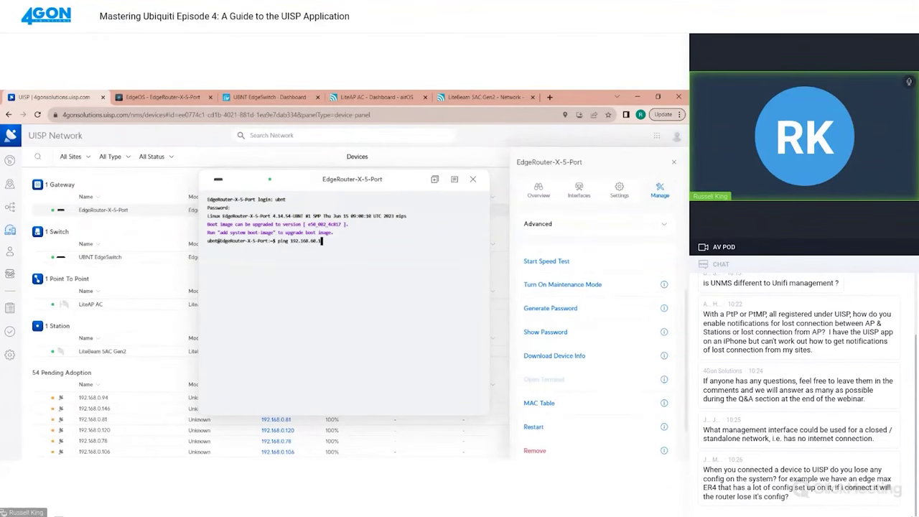
pyautogui.press('Return')
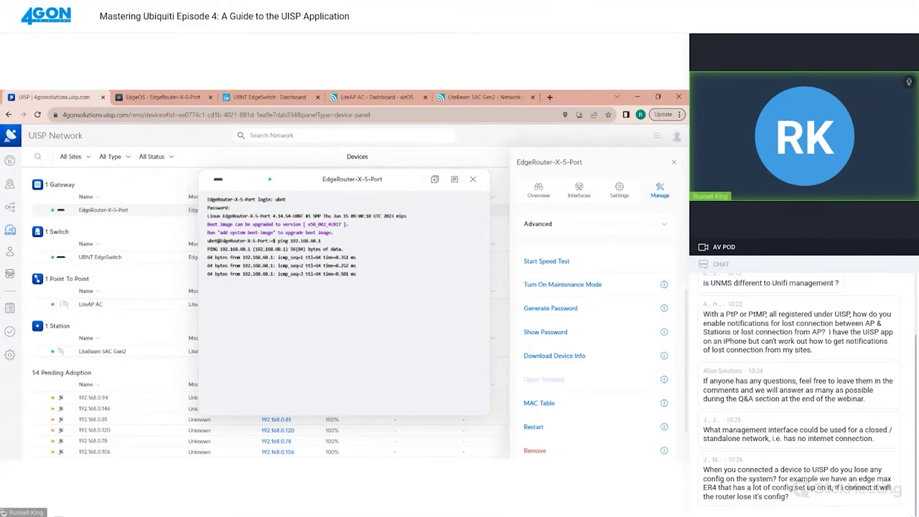
pyautogui.hotkey('ctrl', 'c')
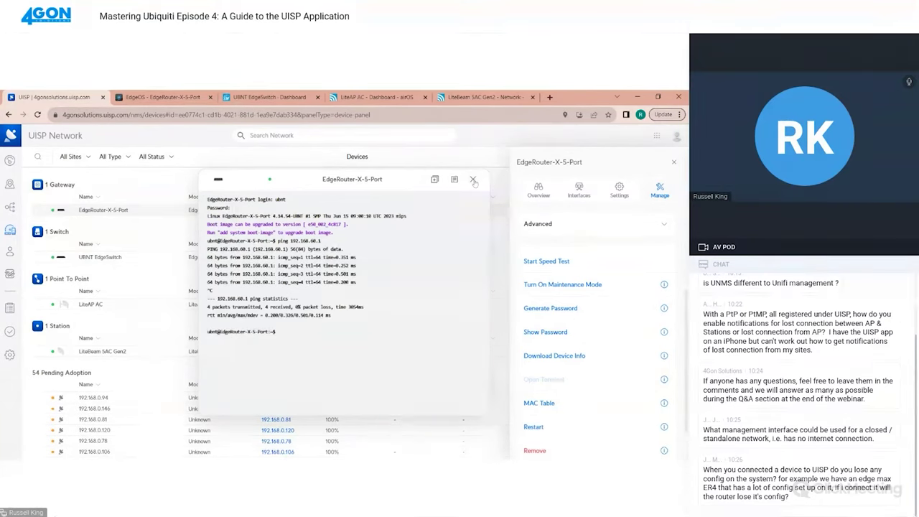
pyautogui.click(474, 179)
# Open a terminal on the LiteBeam SAC Gen2 and log in
pyautogui.click(104, 351)
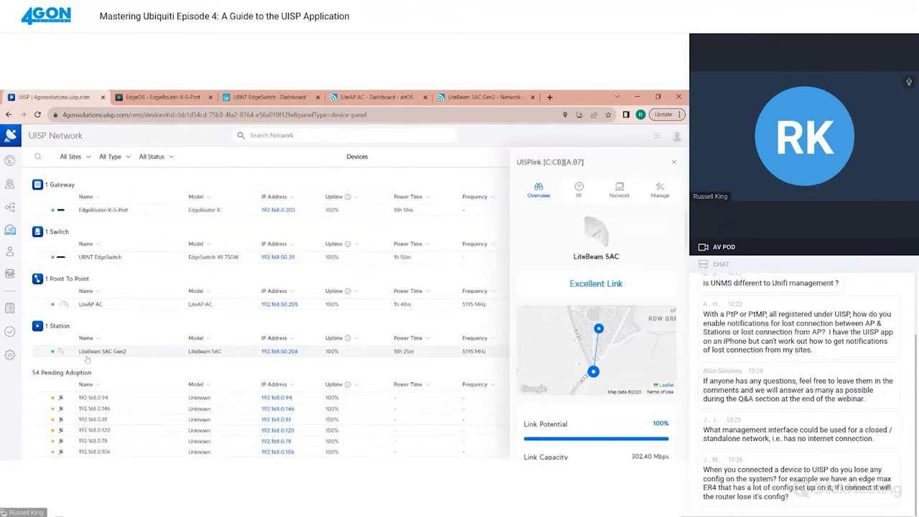
pyautogui.click(660, 190)
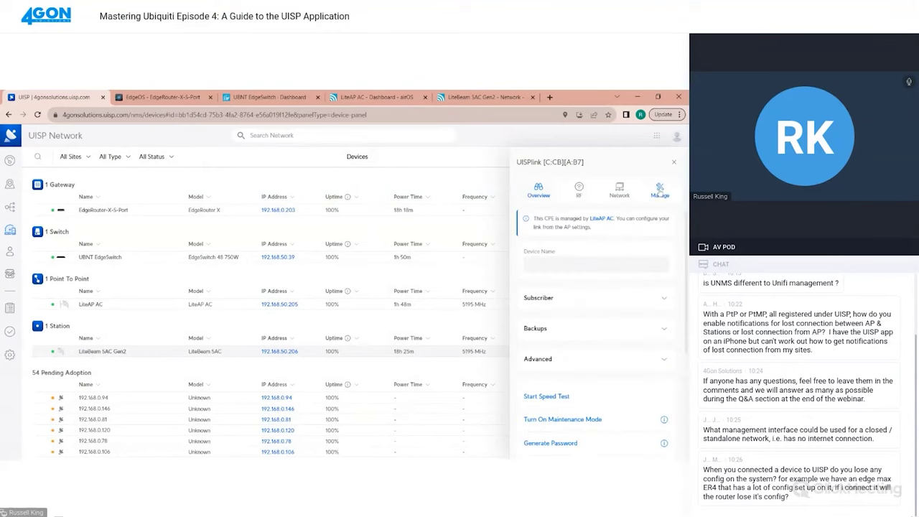
pyautogui.click(546, 340)
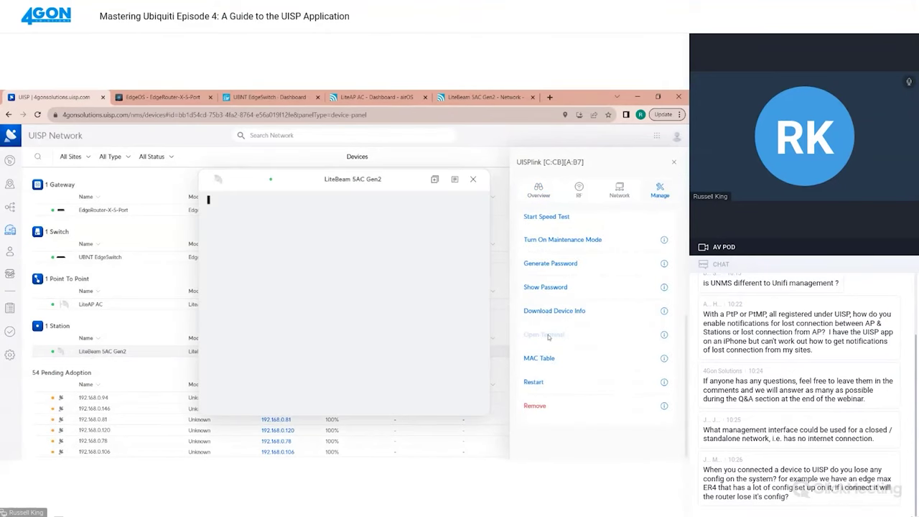
pyautogui.write('ubnt')
pyautogui.press('Return')
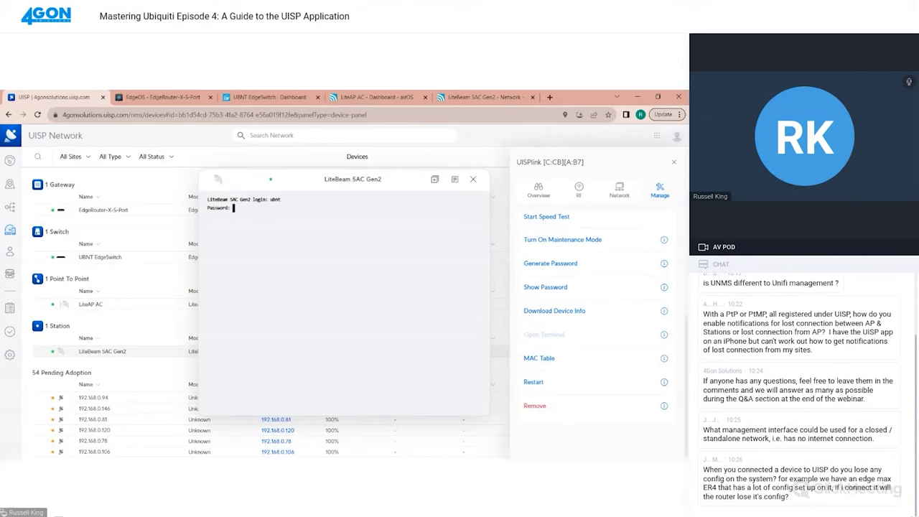
pyautogui.press('Return')
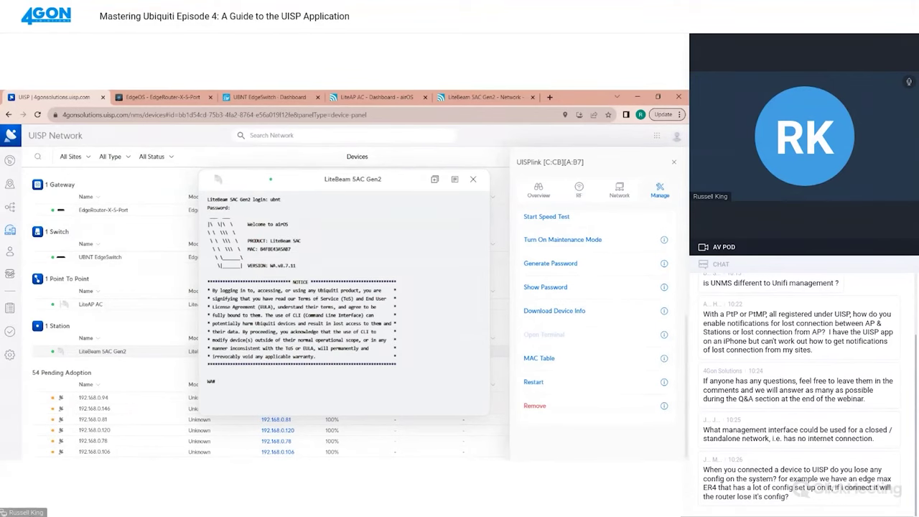
# Ping 192.168.60.1 from the LiteBeam, then close the terminal
pyautogui.write('ping 192.168.60.1')
pyautogui.press('Return')
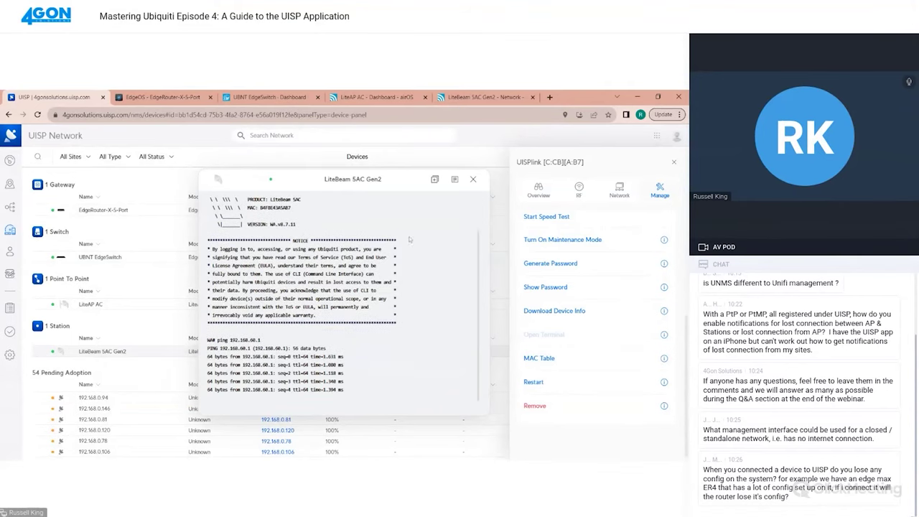
pyautogui.click(473, 179)
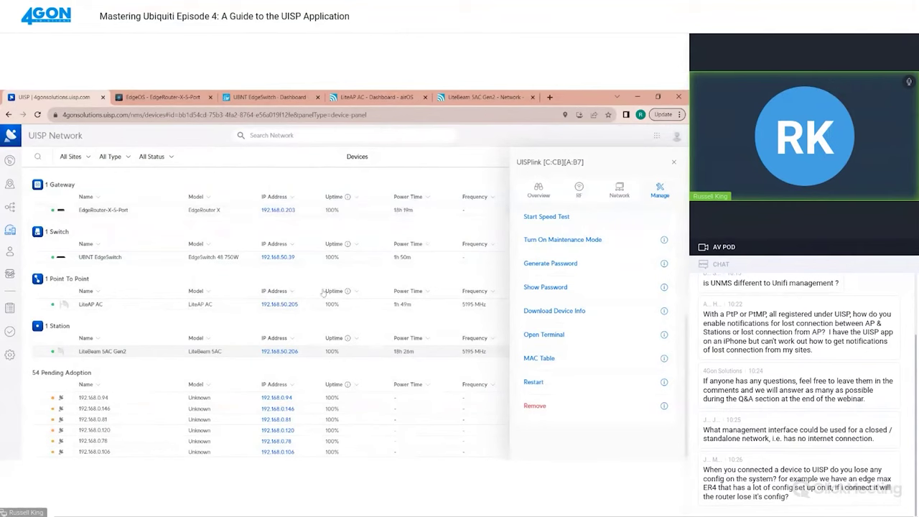
# Close the device panel and view the site markers on the network map
pyautogui.click(675, 165)
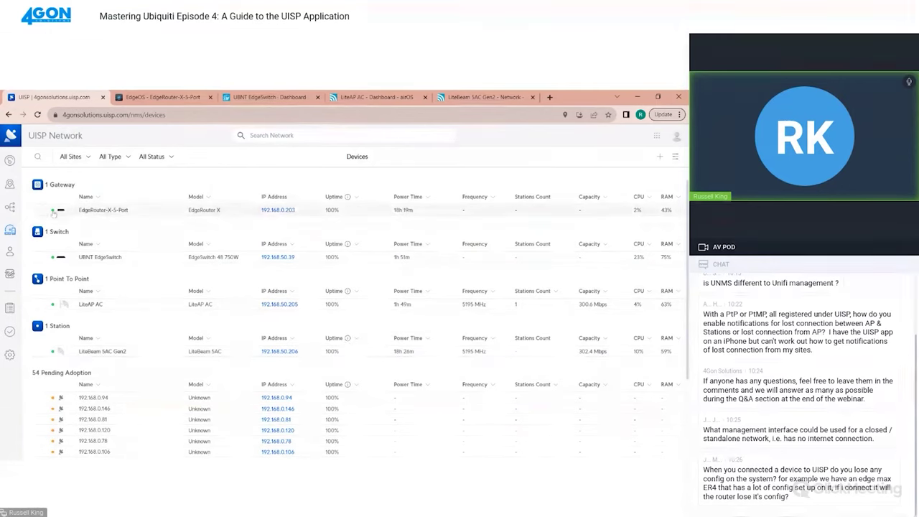
pyautogui.click(9, 184)
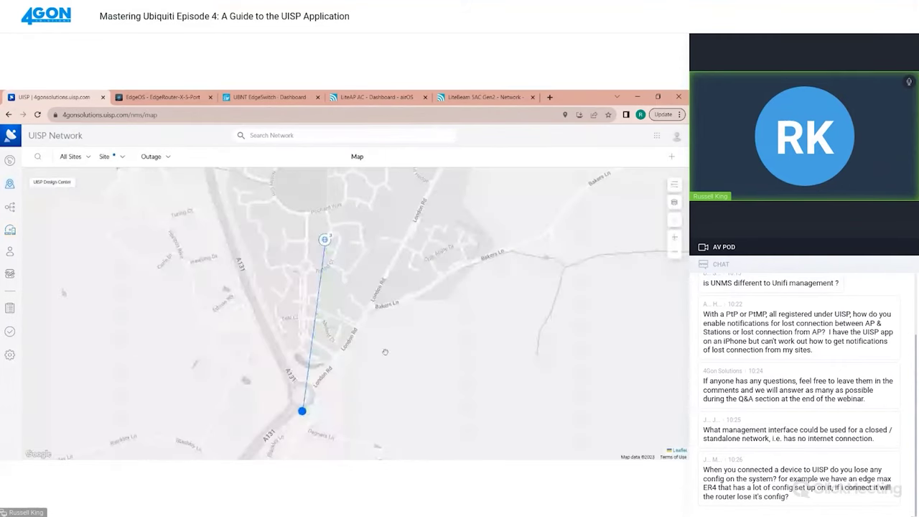
pyautogui.moveTo(301, 412)
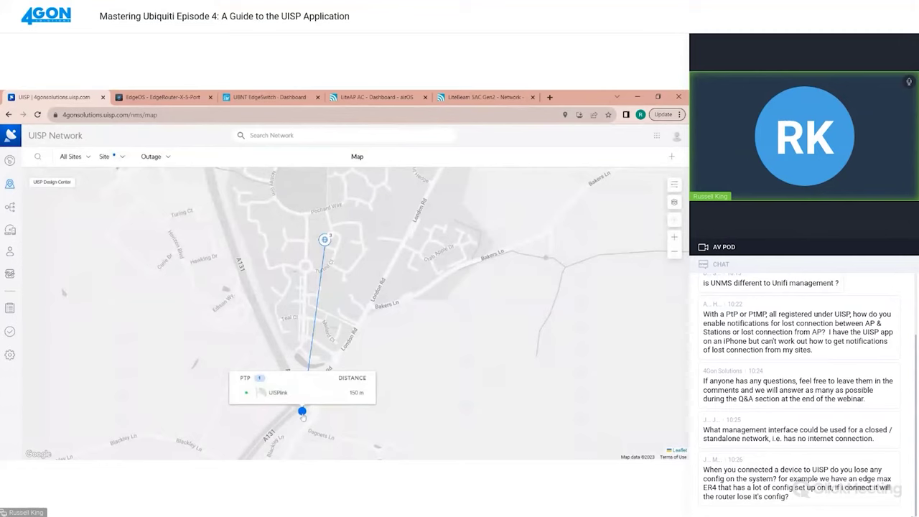
pyautogui.moveTo(327, 239)
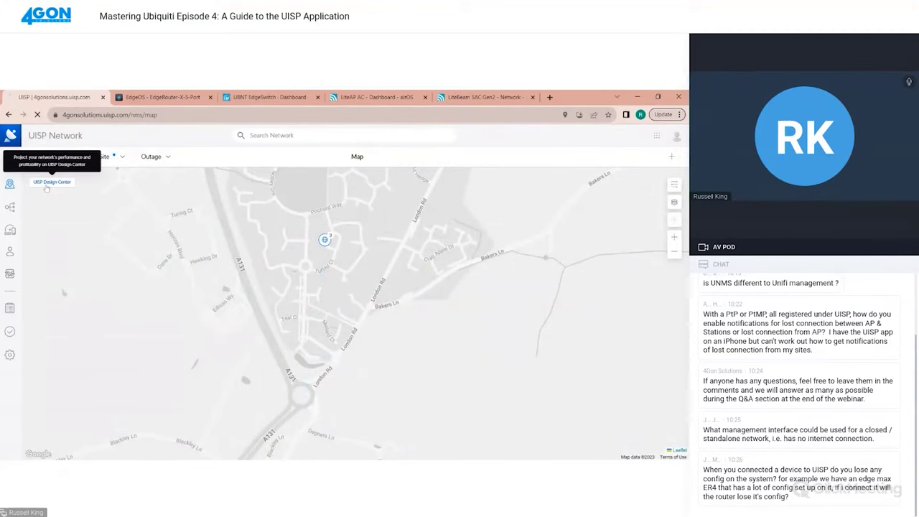
# In Design Center, inspect both LiteAP AC and LiteBeam 5AC Gen2 link ends, then return to the map
pyautogui.click(47, 183)
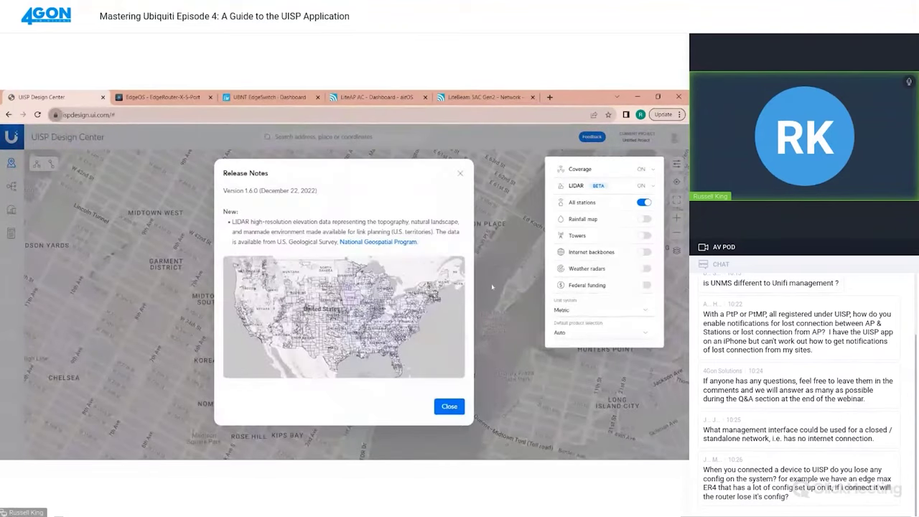
pyautogui.click(456, 407)
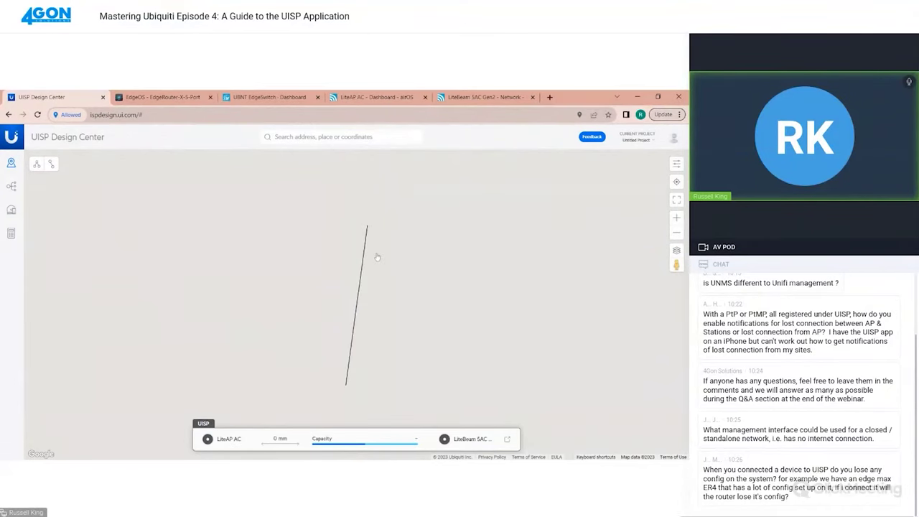
pyautogui.click(368, 224)
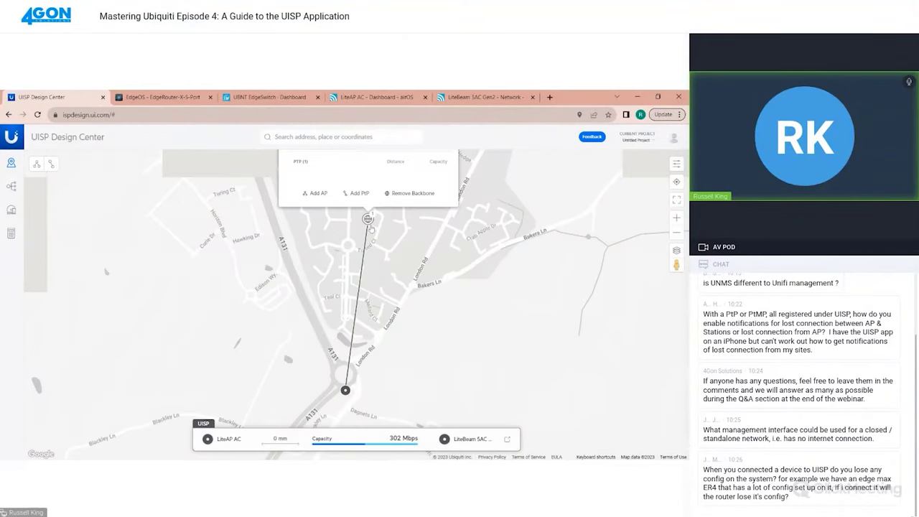
pyautogui.click(372, 239)
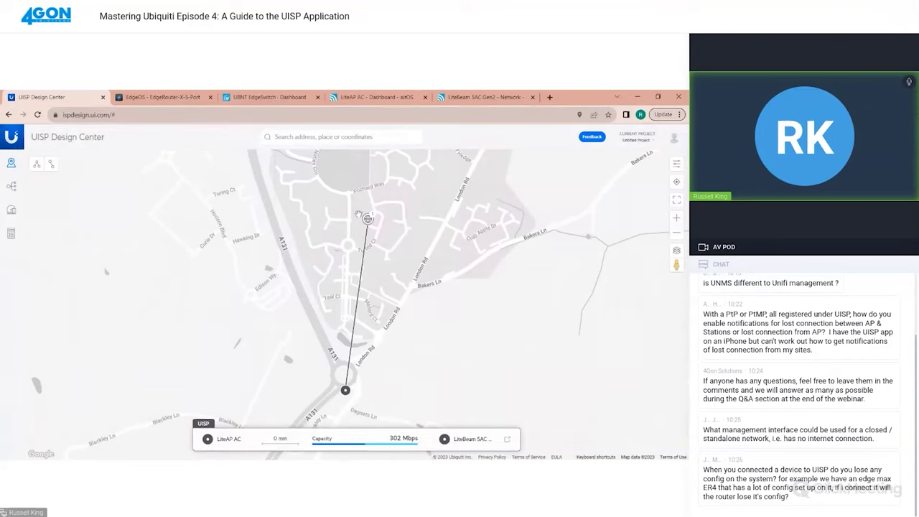
pyautogui.scroll(-2, 374, 284)
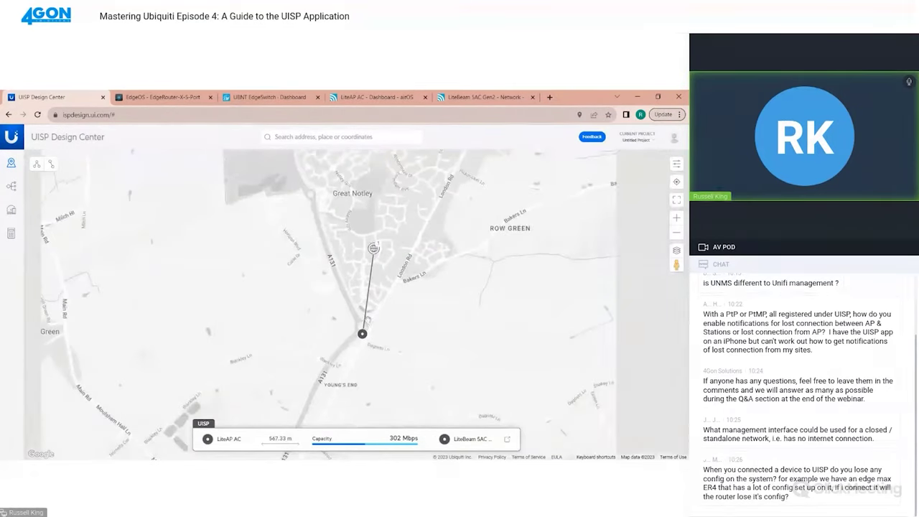
pyautogui.click(369, 312)
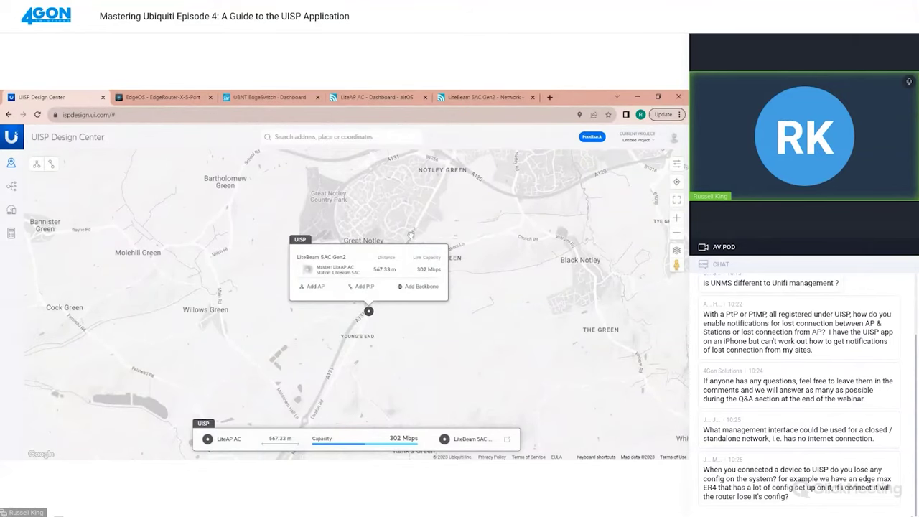
pyautogui.click(412, 235)
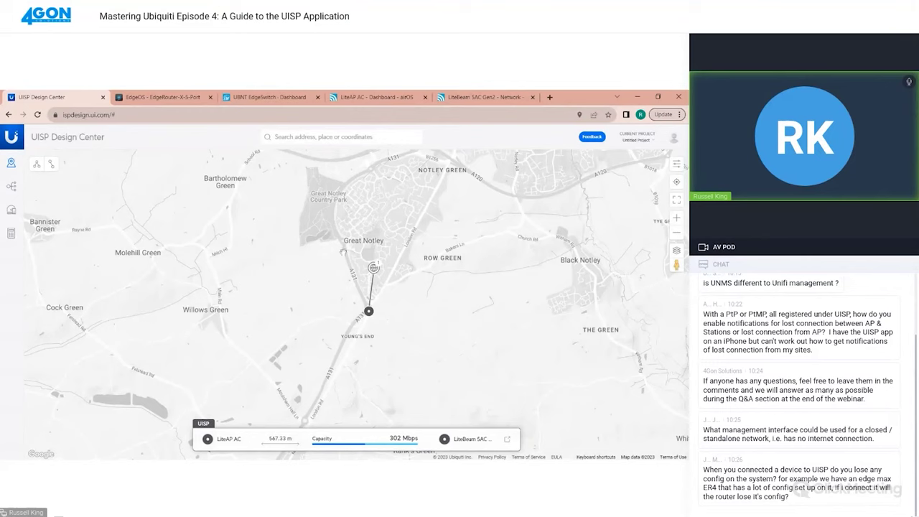
pyautogui.click(7, 115)
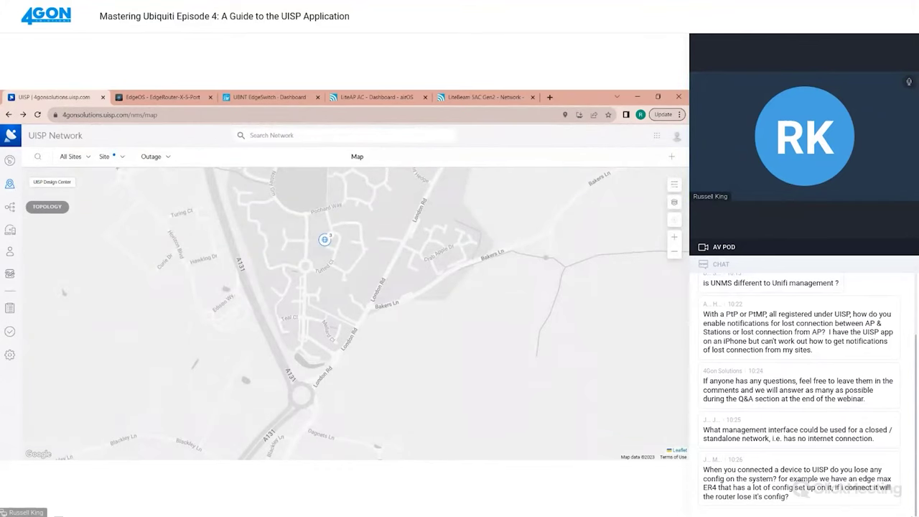
# Browse the Firmware Manager's own and Other Firmware lists, finishing on the Users settings page
pyautogui.click(10, 355)
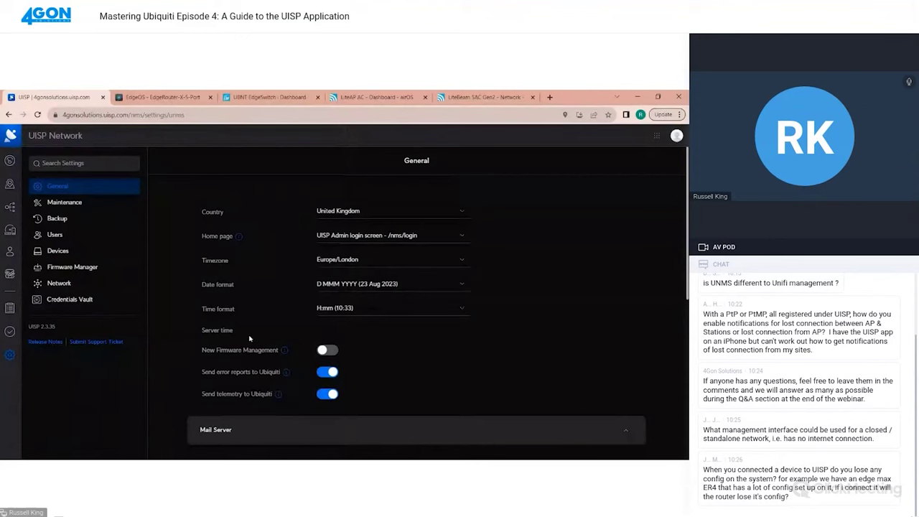
pyautogui.click(73, 266)
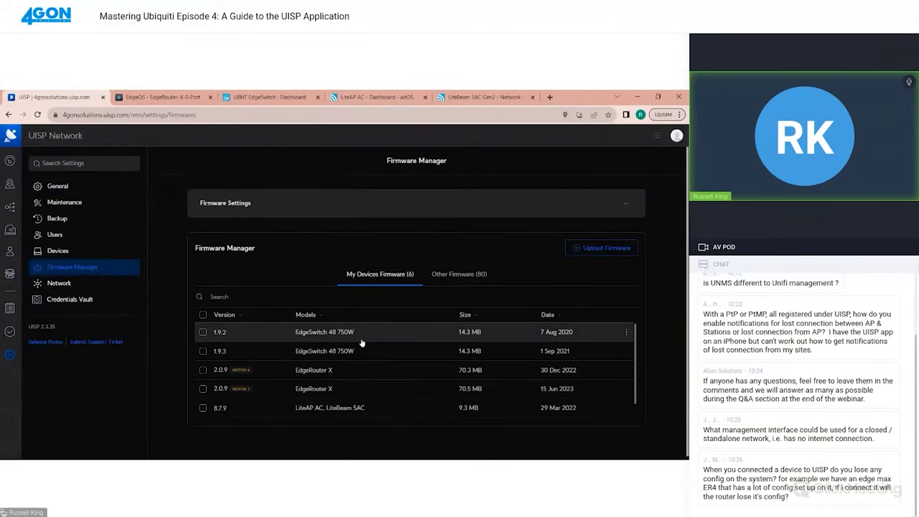
pyautogui.click(456, 273)
pyautogui.scroll(-3, 412, 340)
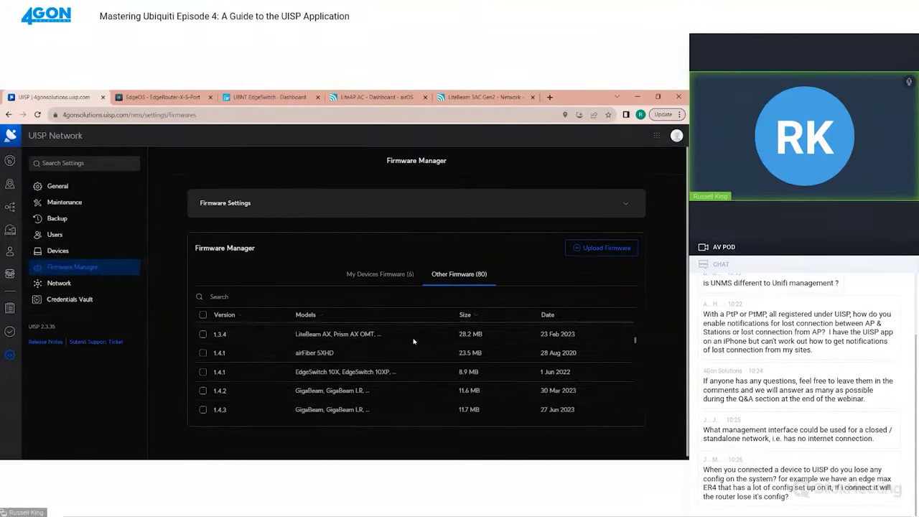
pyautogui.scroll(5, 410, 344)
pyautogui.scroll(-5, 400, 359)
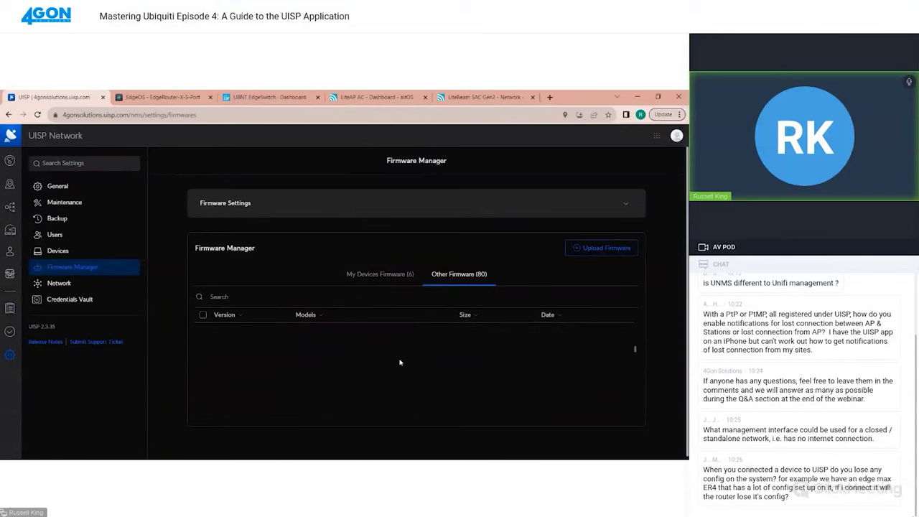
pyautogui.scroll(-3, 400, 362)
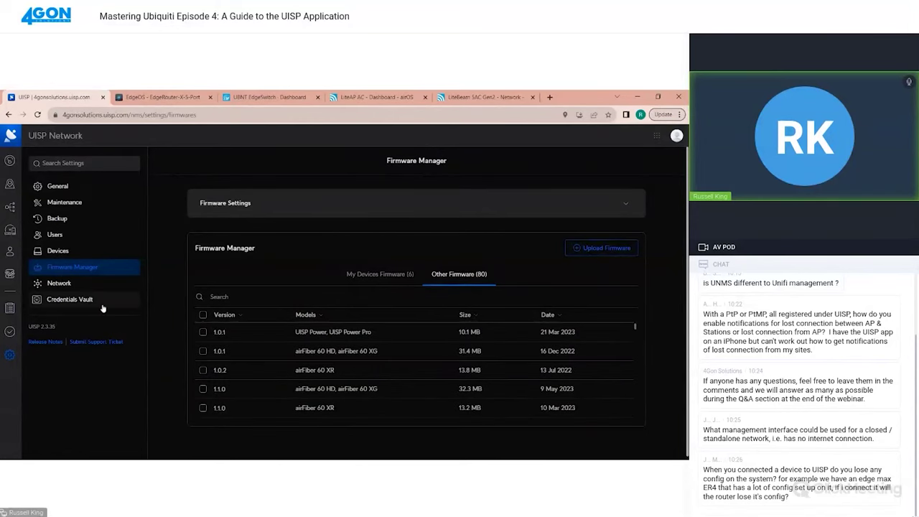
pyautogui.click(50, 238)
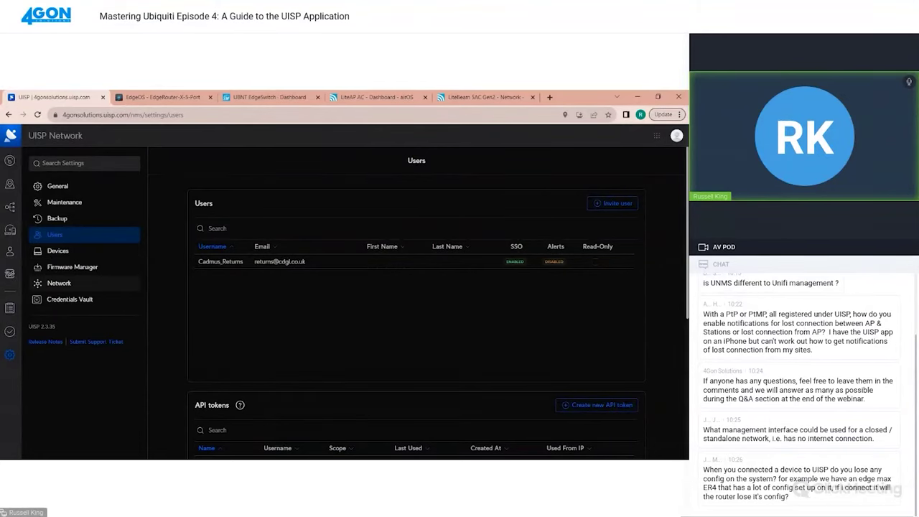
# Create a manual UISP backup, then check the Devices settings, including device backups and 30 max backups
pyautogui.click(66, 219)
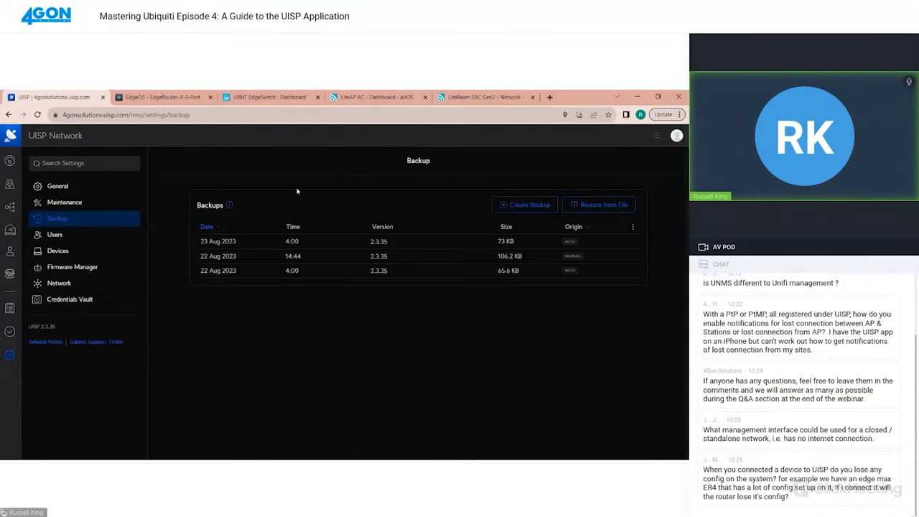
pyautogui.click(535, 206)
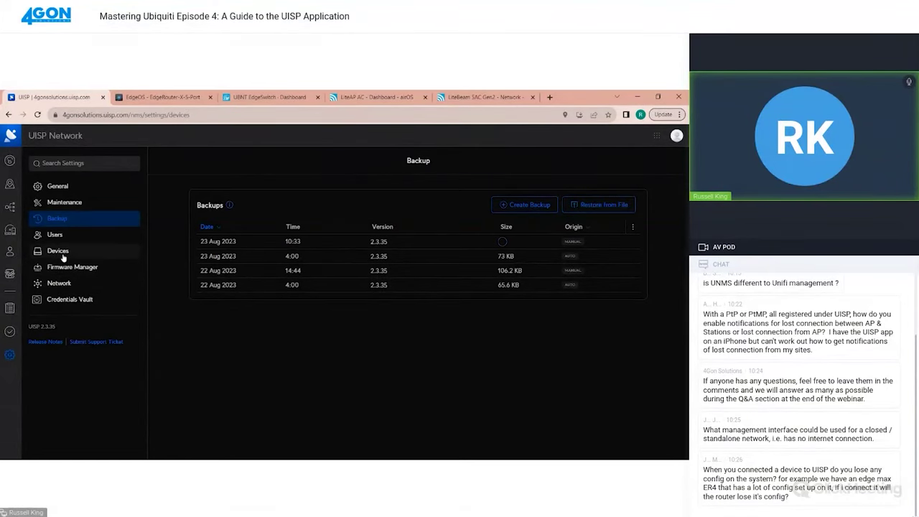
pyautogui.click(60, 252)
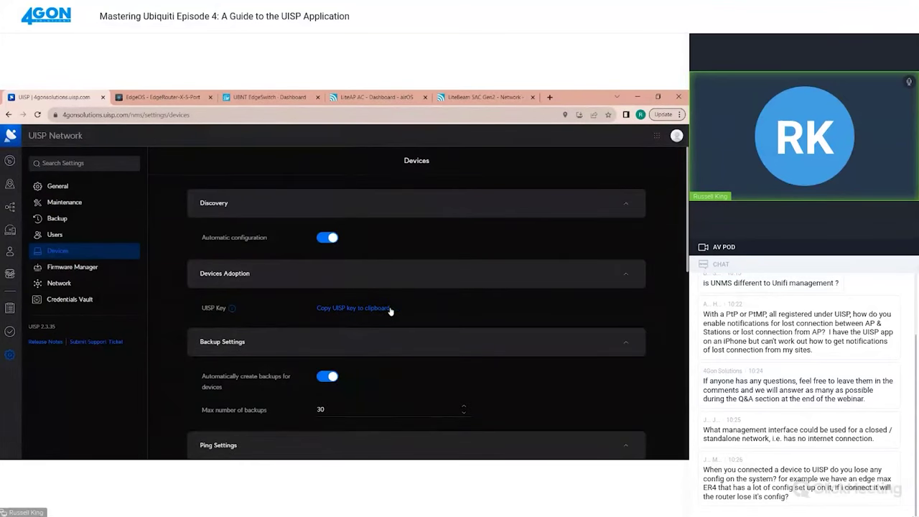
pyautogui.scroll(-8, 392, 311)
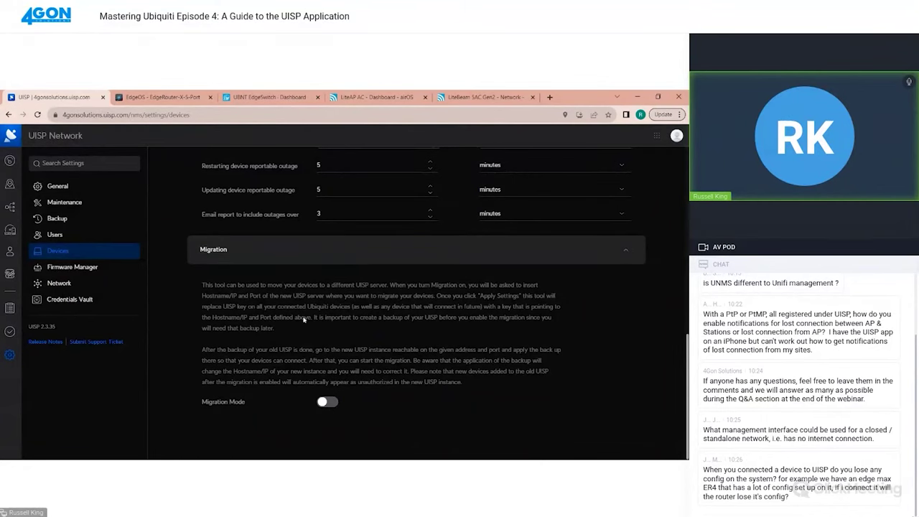
pyautogui.scroll(10, 298, 361)
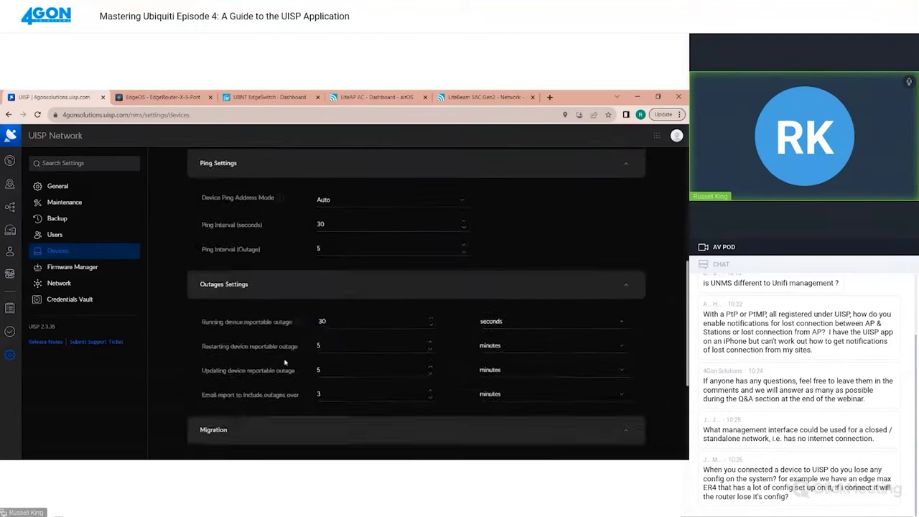